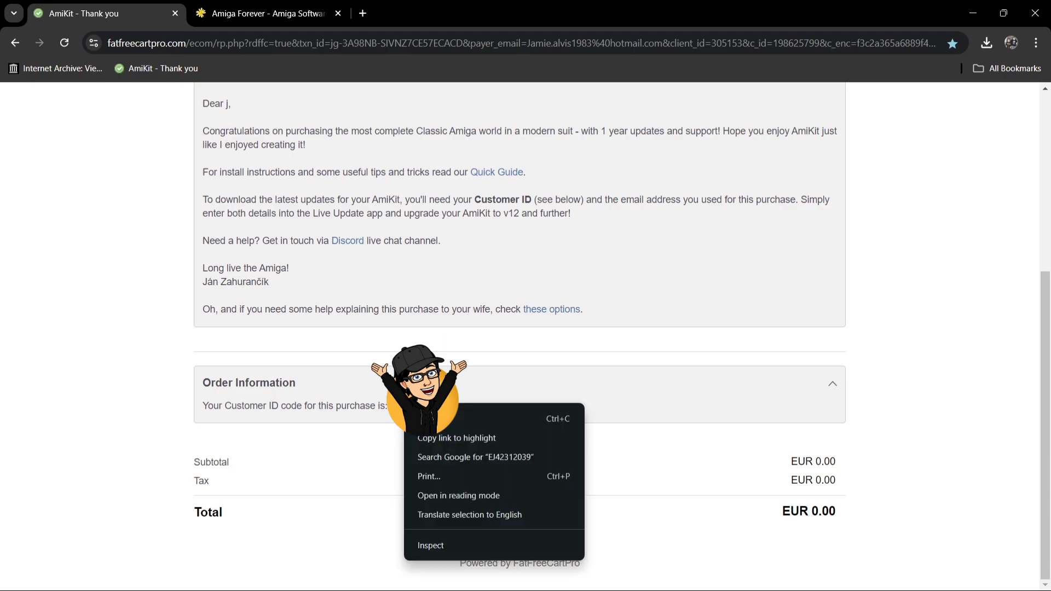
Step: Copy the customer ID from the Order Information section of the AmiKit purchase page
left_click(430, 419)
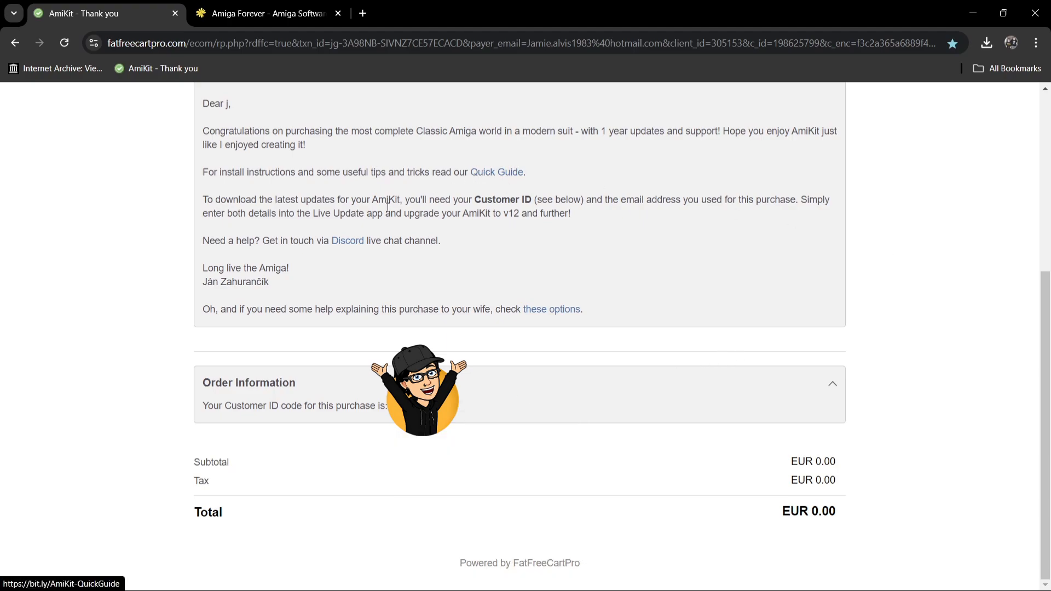
Step: Switch to the Amiga Forever website and select the Value Edition under Quick Buy to view that offer
left_click(268, 13)
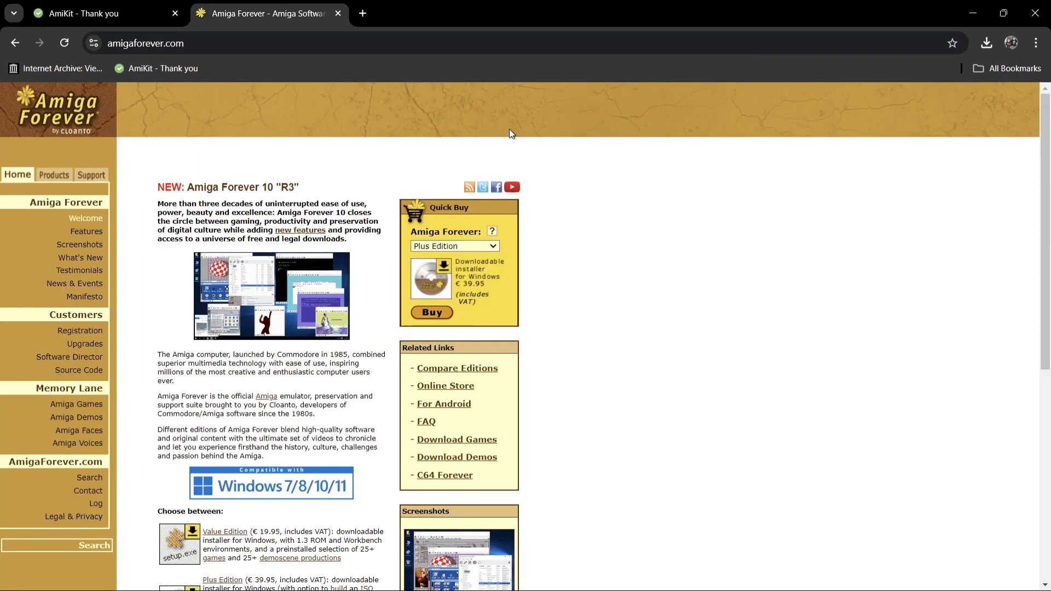
left_click(463, 245)
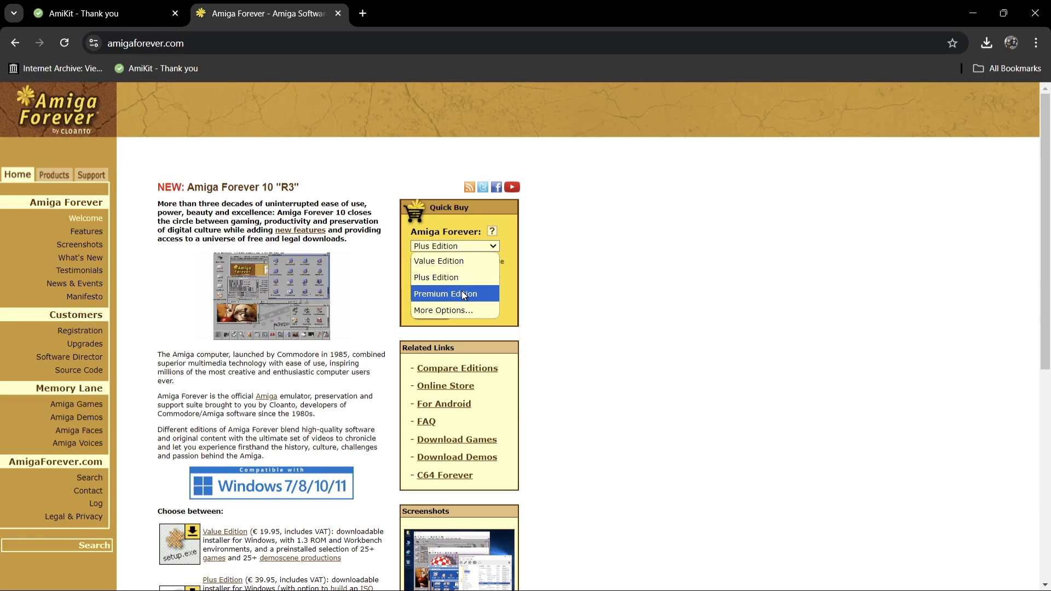
left_click(455, 264)
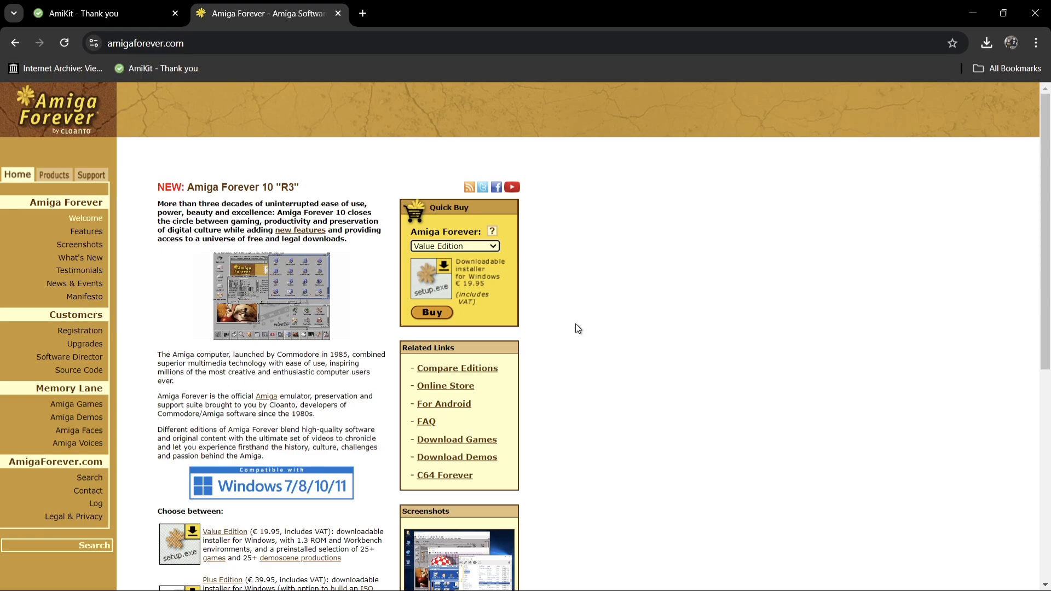
Step: Minimize the browser, launch the AmiKit XE installer from the desktop and continue past its welcome page
left_click(973, 14)
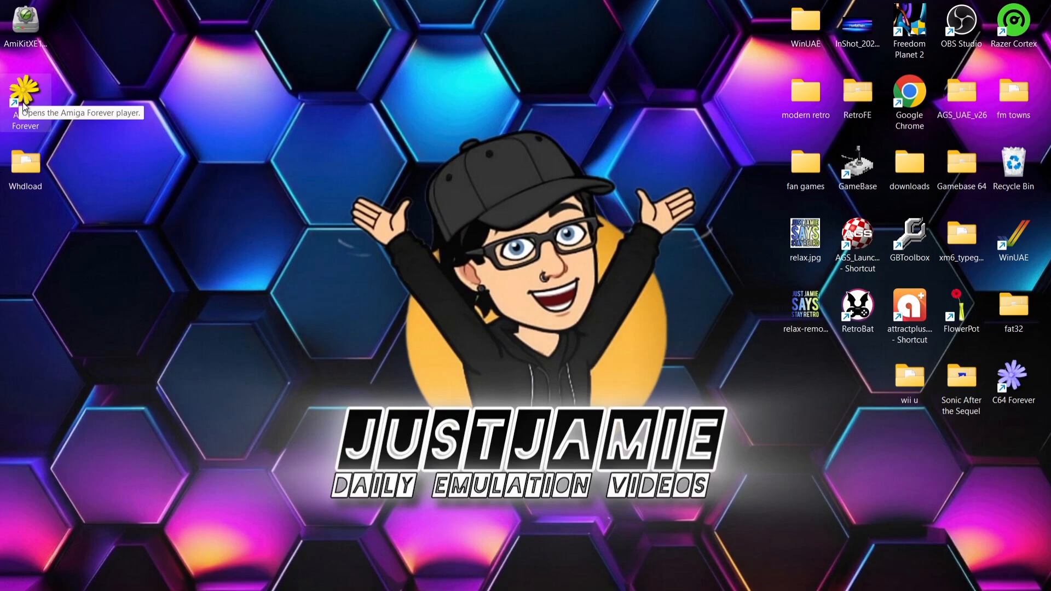
double_click(31, 27)
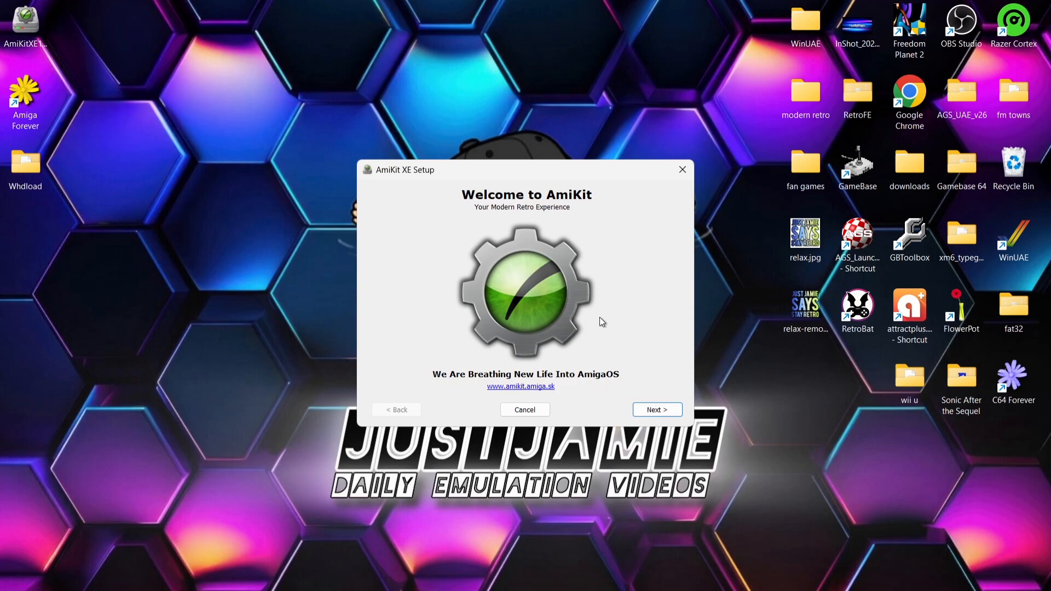
left_click(643, 409)
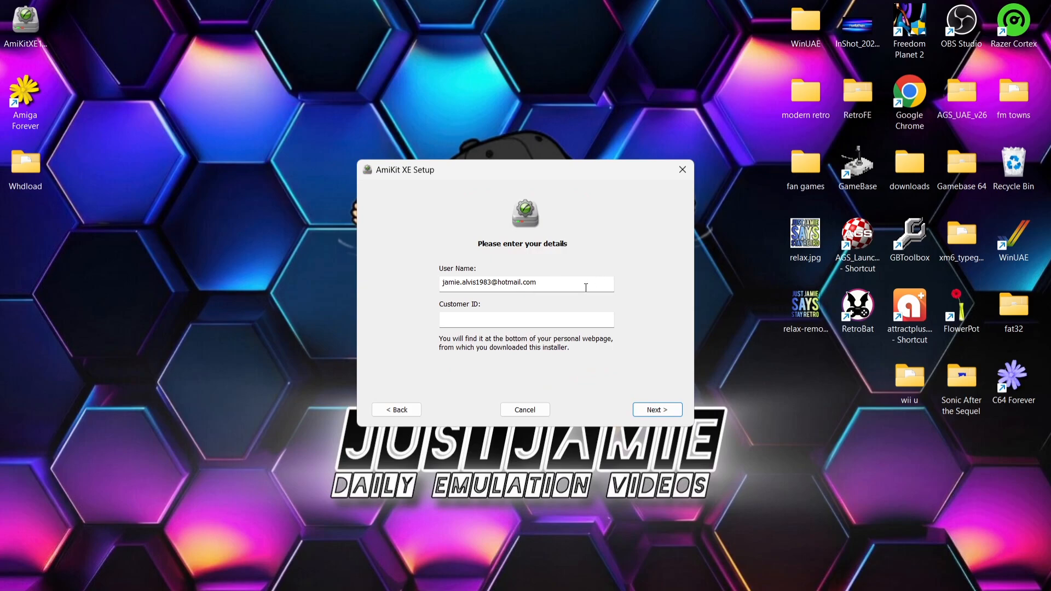
Step: Paste the copied customer ID into the Customer ID field of the AmiKit XE Setup and continue
right_click(510, 321)
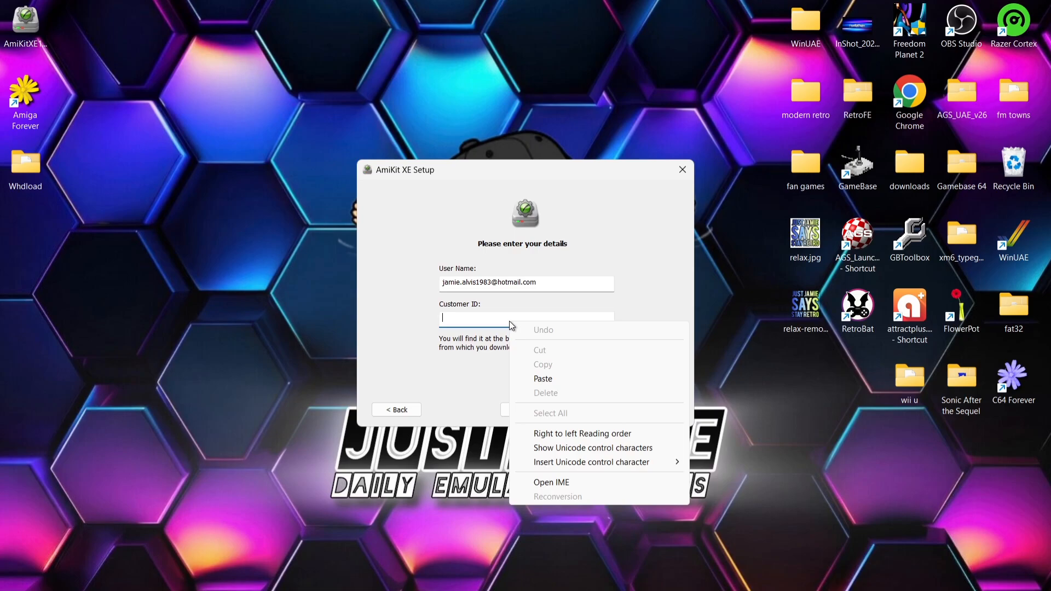
left_click(489, 319)
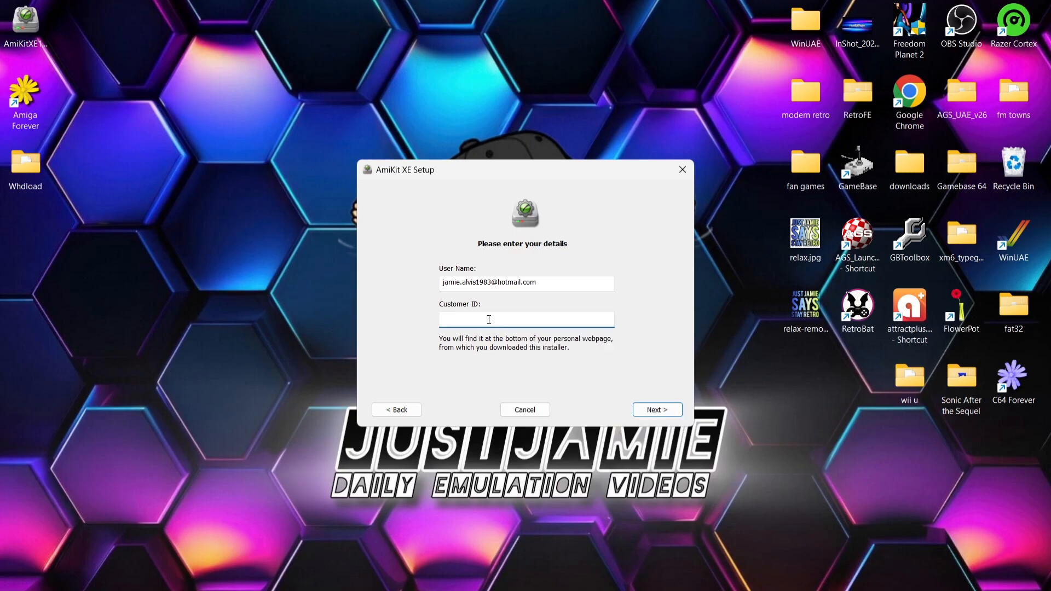
key("ctrl+v")
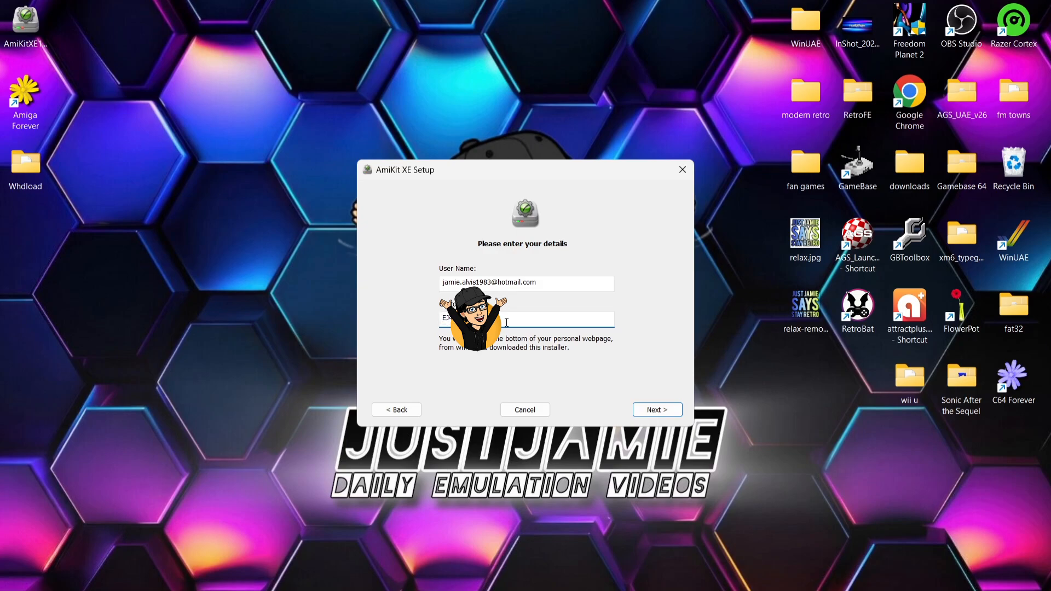
left_click(655, 412)
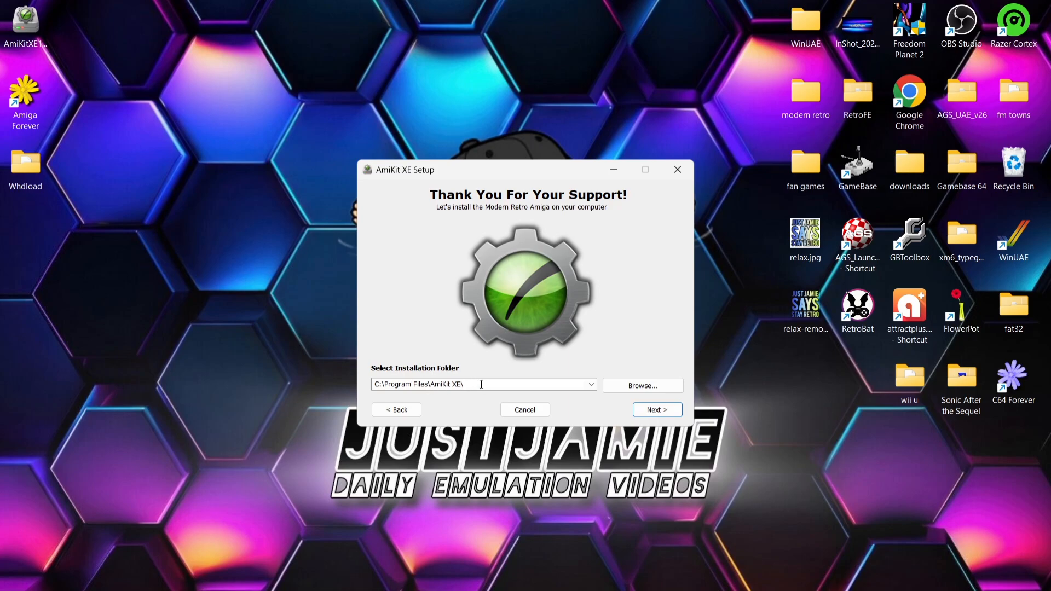
Step: Create a new folder named AmiKit on the desktop
right_click(252, 337)
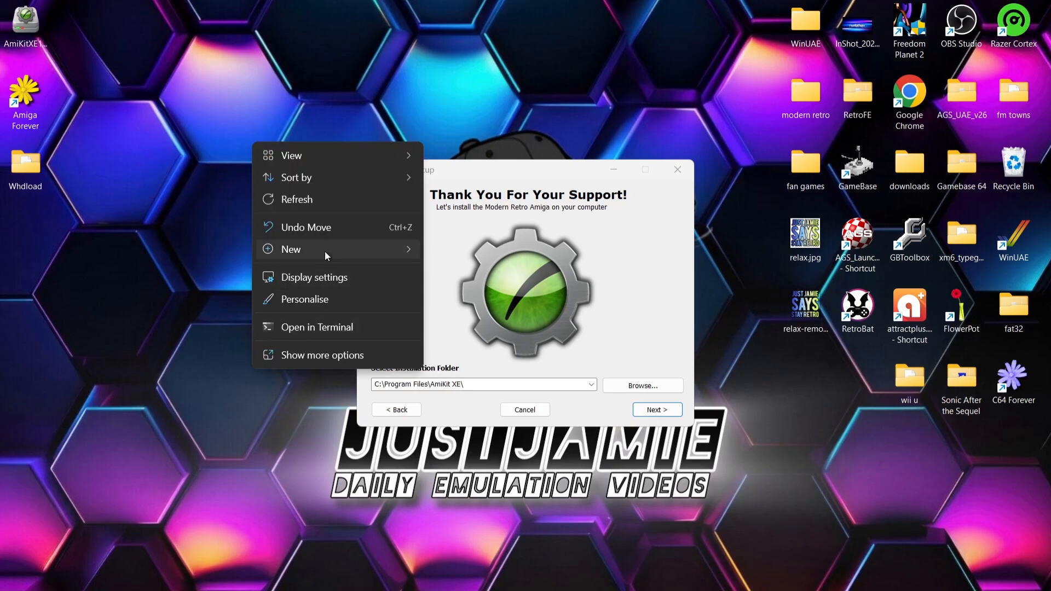
mouse_move(324, 251)
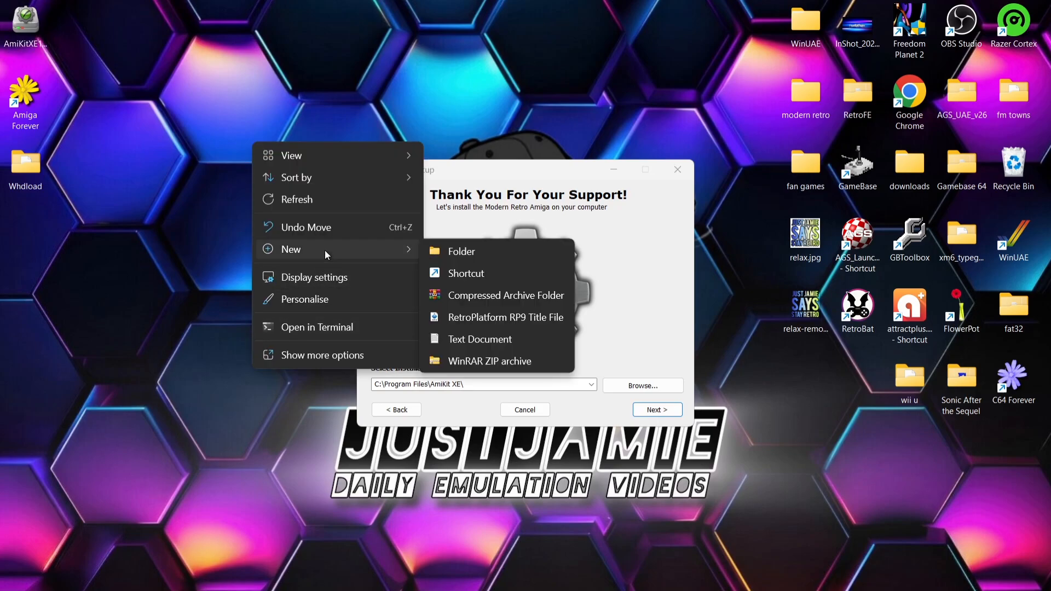
left_click(459, 251)
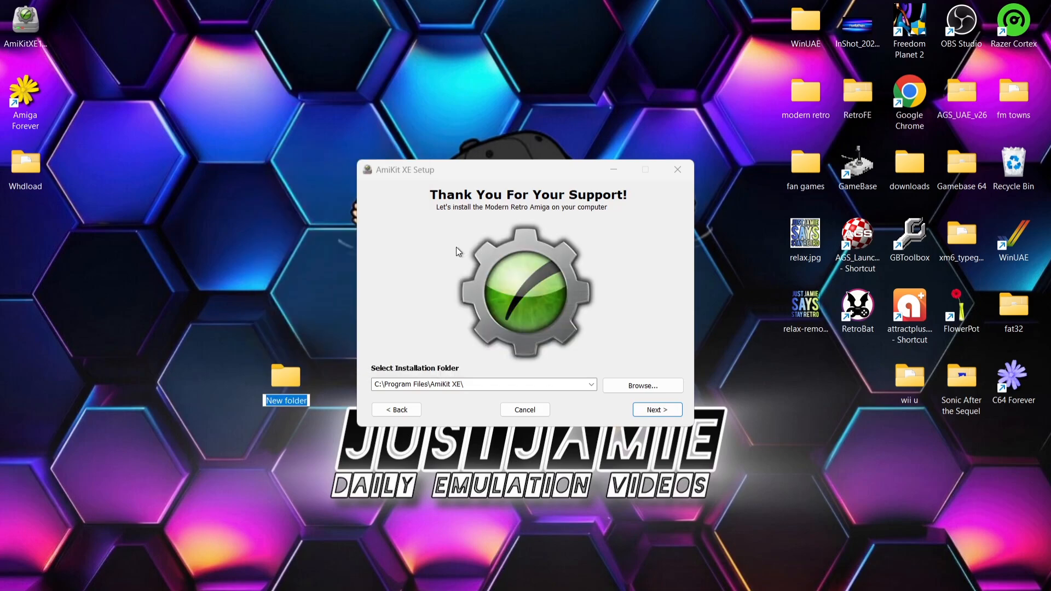
type("Ami")
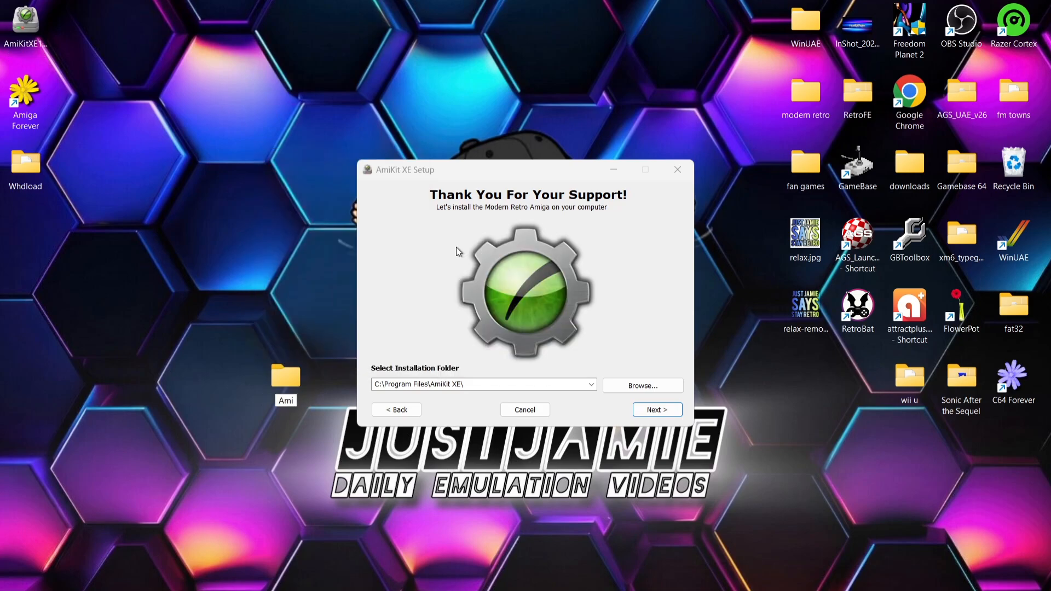
type("Kit")
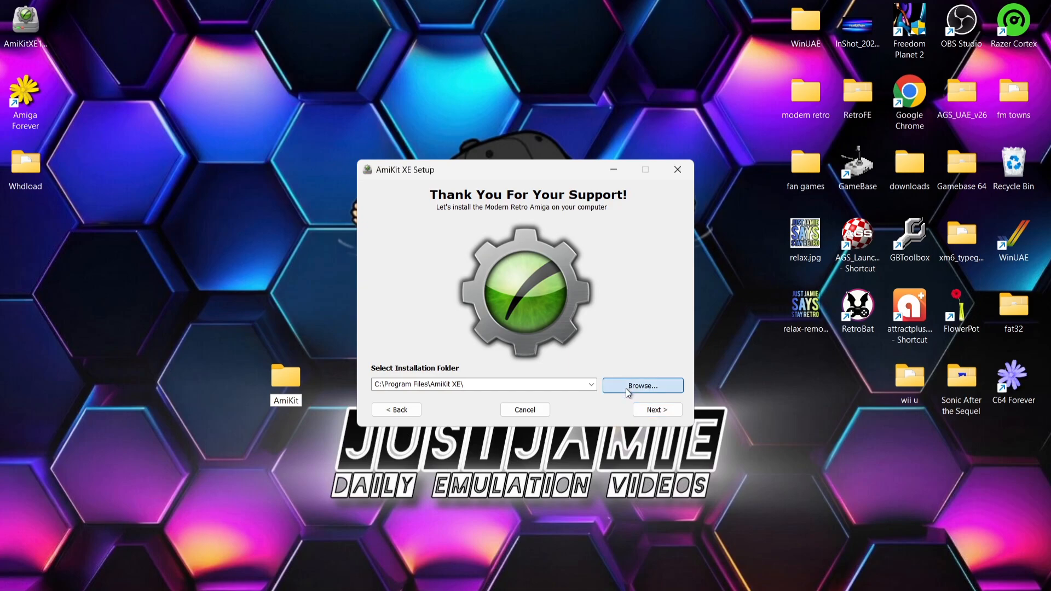
Step: Set the installation folder to the AmiKit folder on the desktop and start the installation
left_click(625, 389)
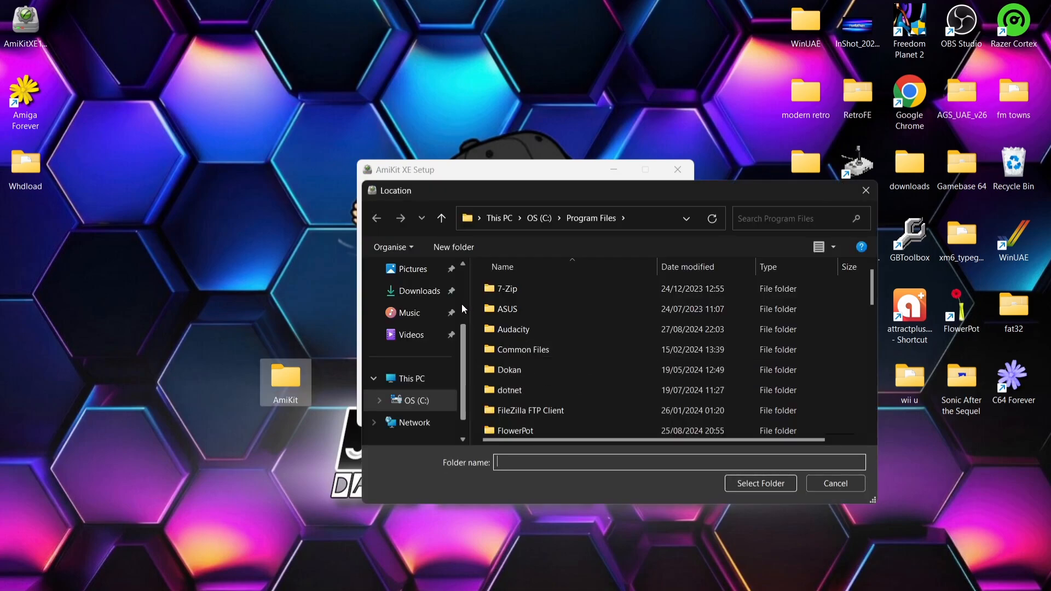
scroll(416, 328, "up", 2)
left_click(414, 317)
left_click(547, 312)
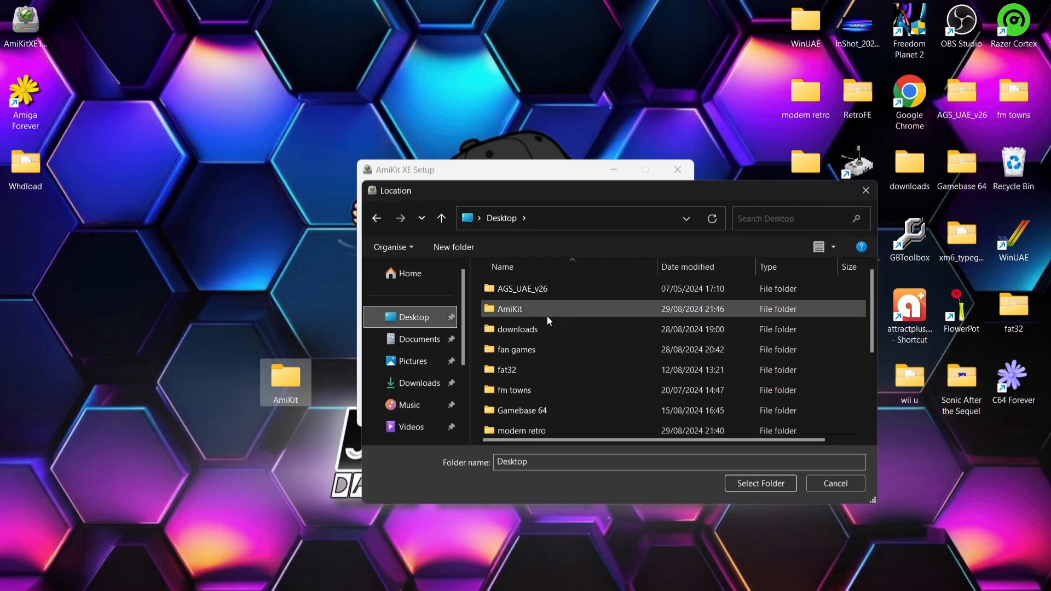
left_click(754, 484)
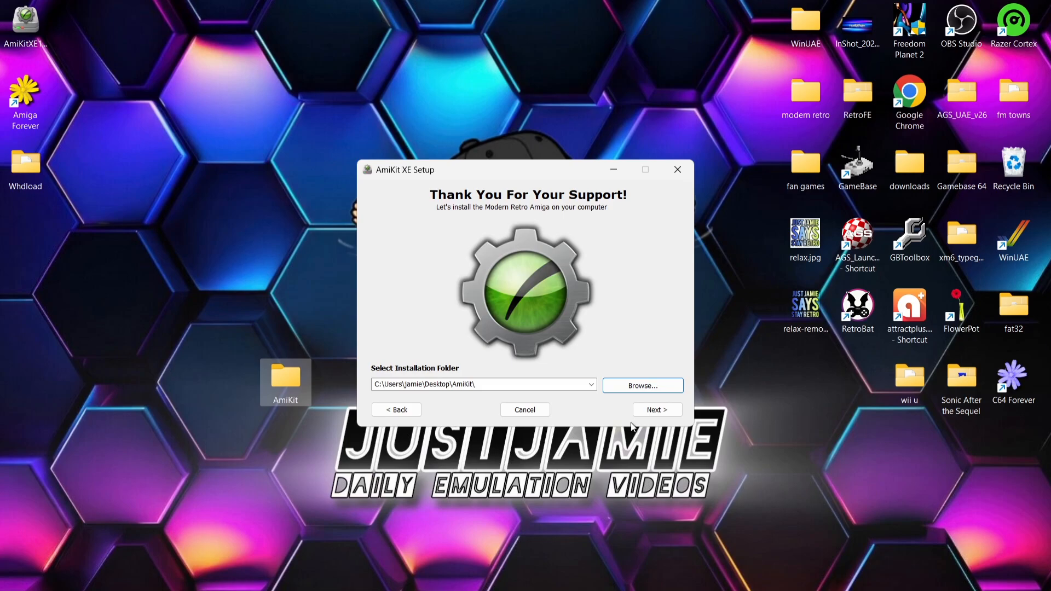
left_click(652, 410)
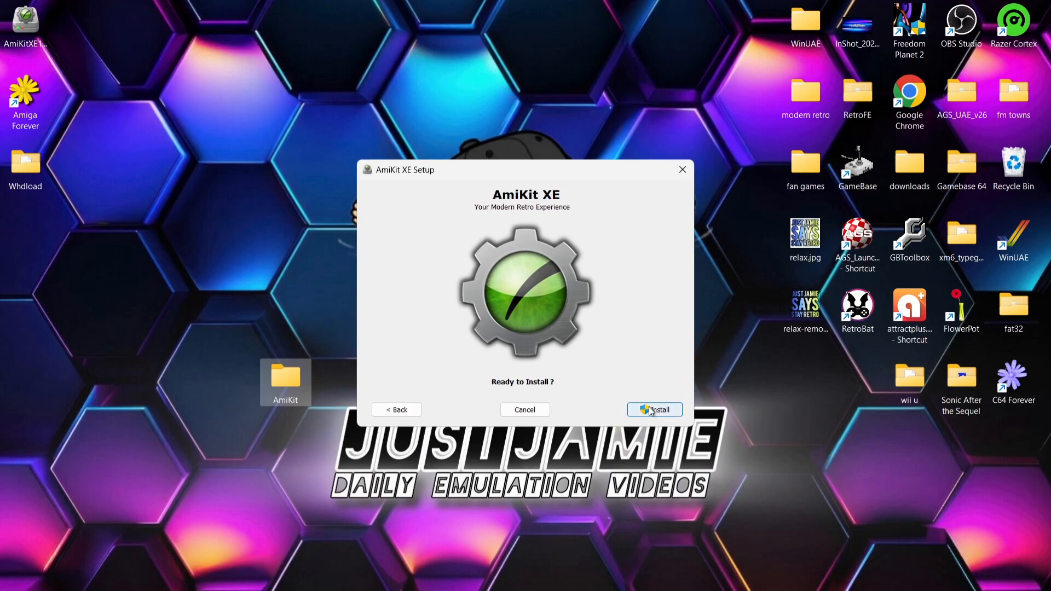
left_click(658, 409)
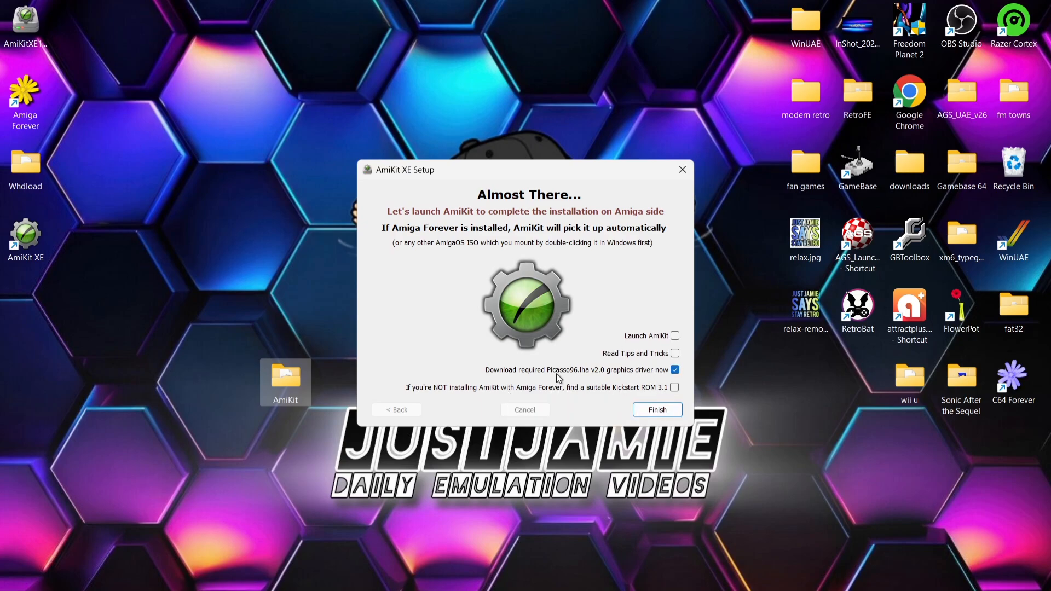
Step: Enable the option to find a suitable Kickstart ROM 3.1 and finish the setup
mouse_move(624, 375)
mouse_move(591, 394)
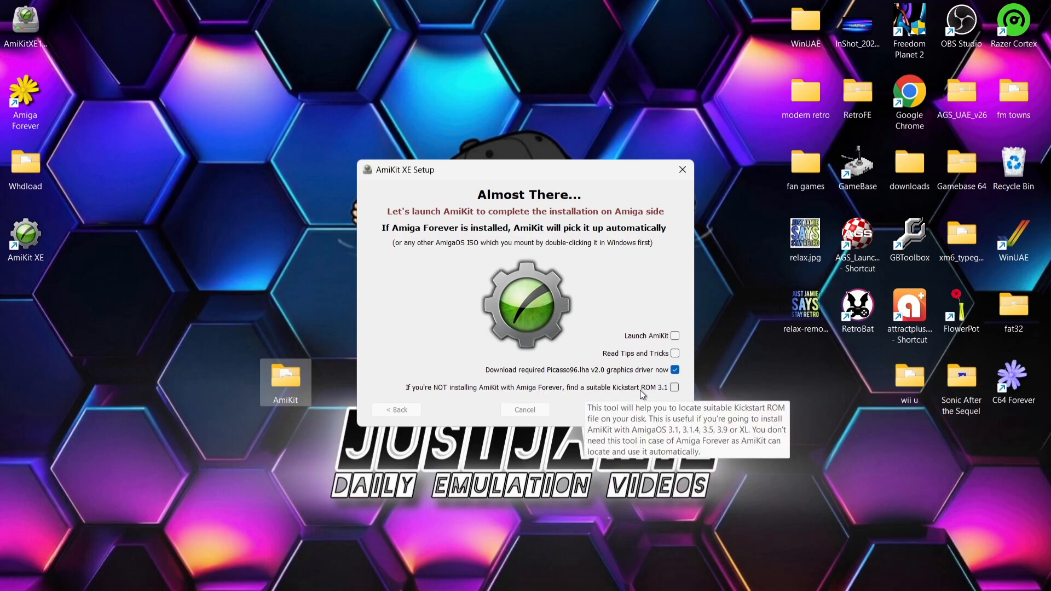
left_click(675, 387)
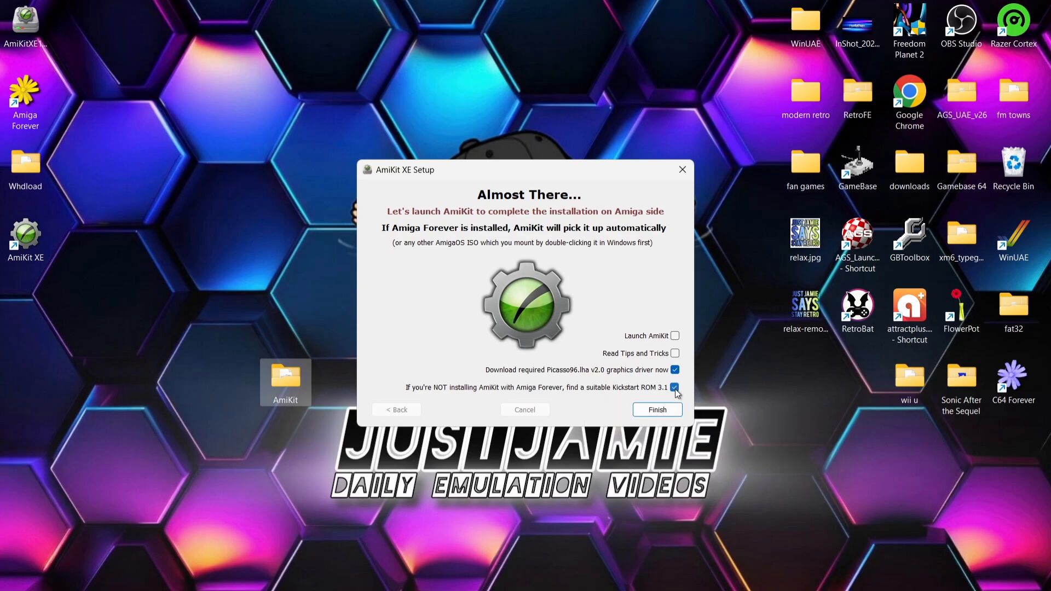
left_click(656, 410)
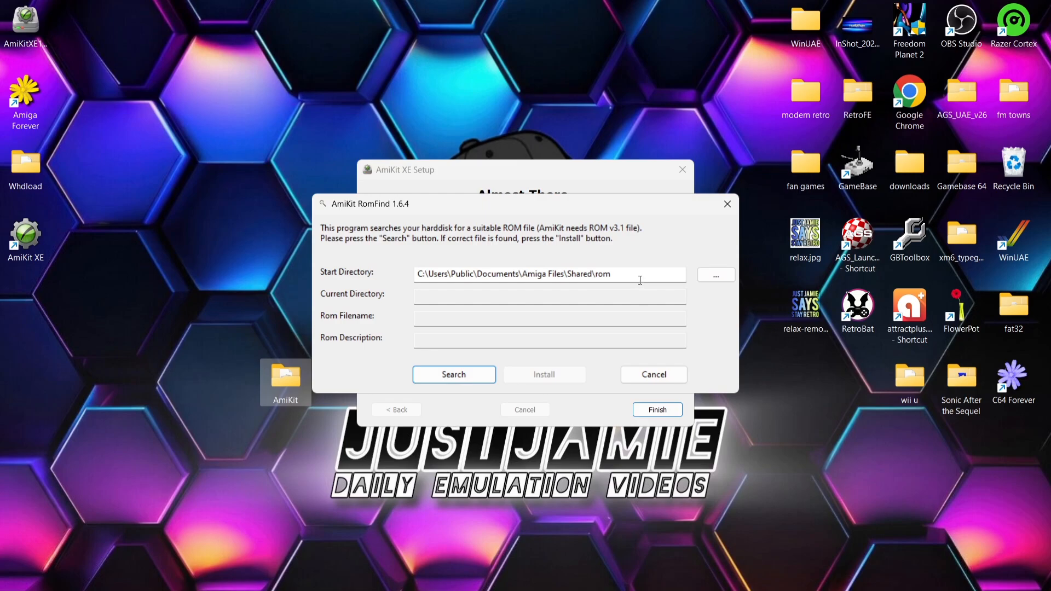
Step: Open the Amiga Forever shortcut's file location and go through Amiga Files and Shared to the rom folder
right_click(22, 97)
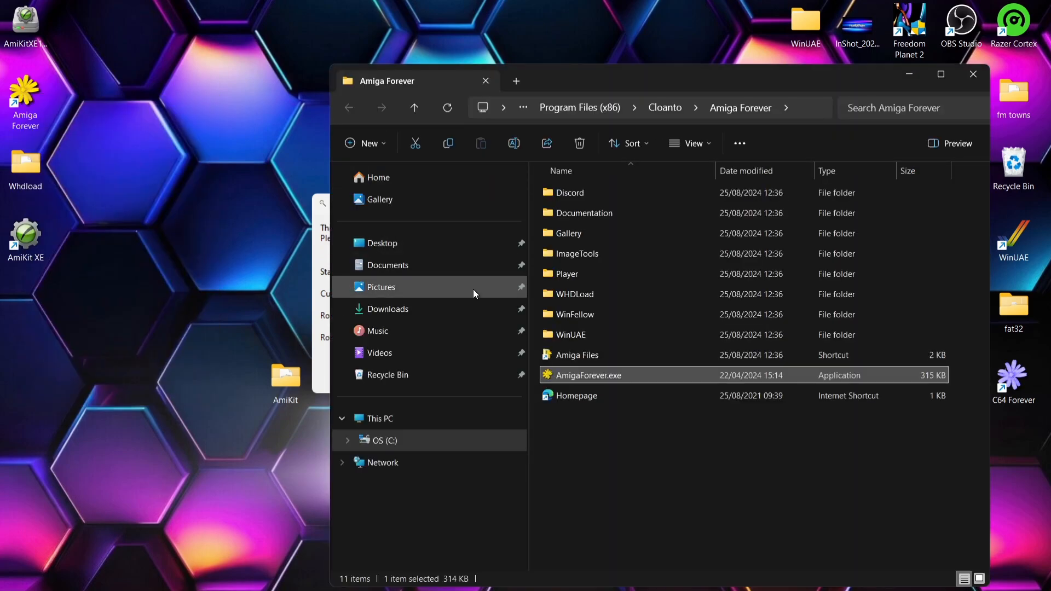
double_click(621, 355)
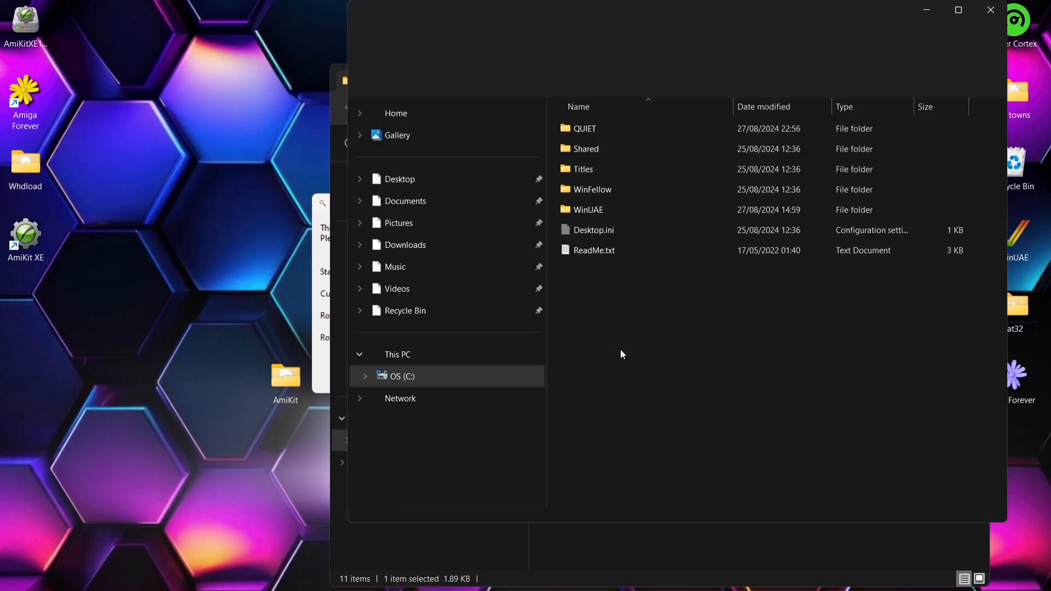
double_click(611, 149)
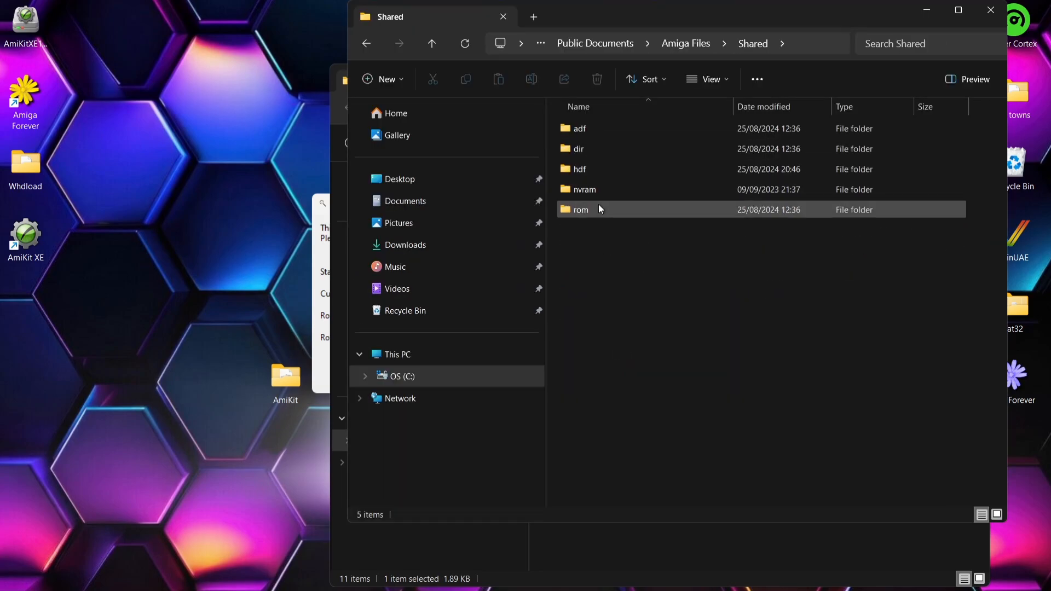
double_click(600, 208)
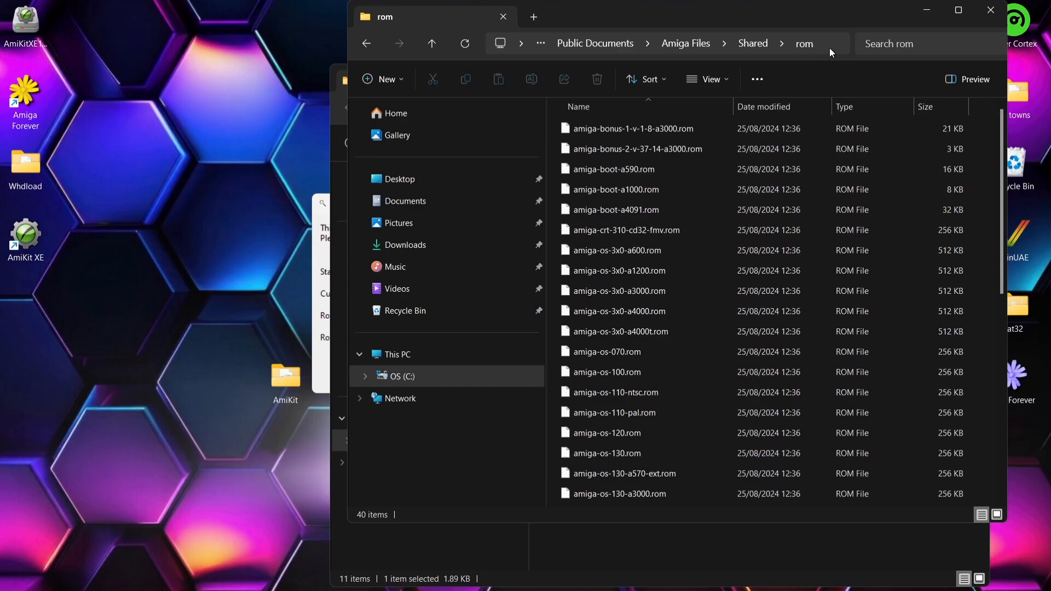
Step: Copy the full path of the rom folder and close its window
double_click(766, 15)
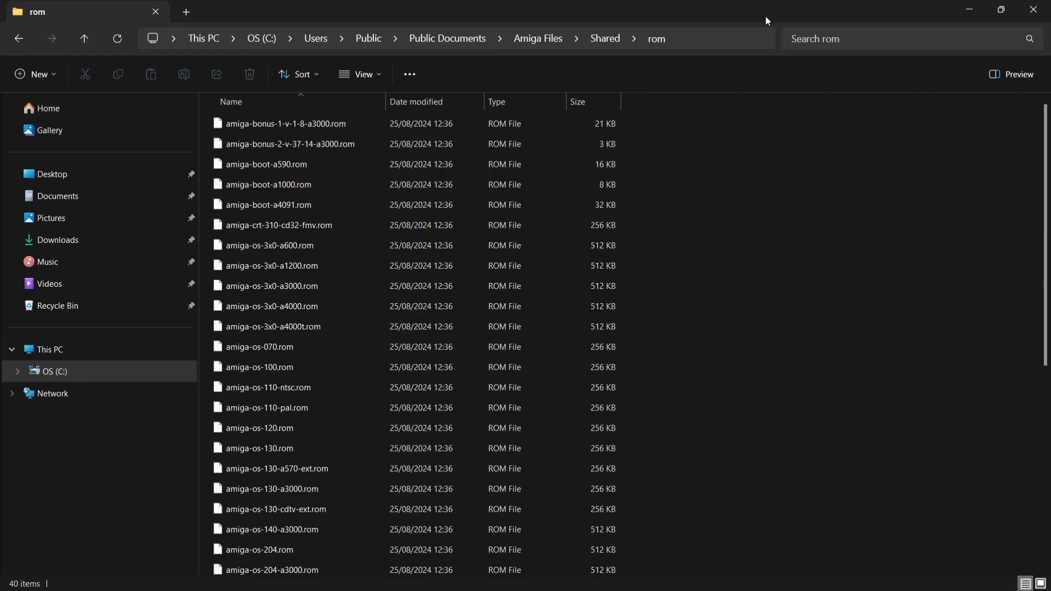
left_click(706, 42)
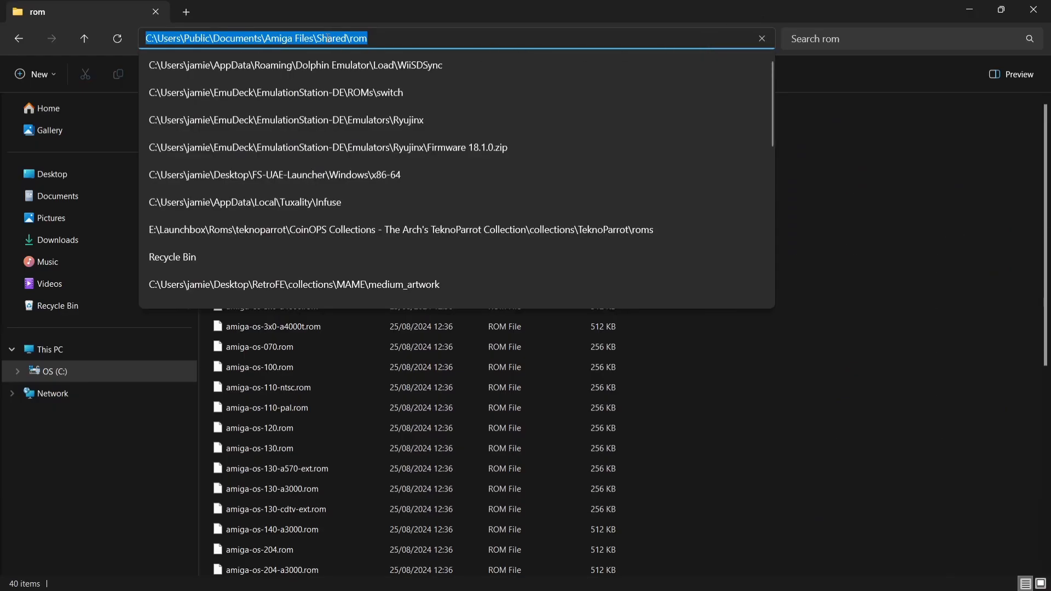
right_click(327, 38)
left_click(358, 74)
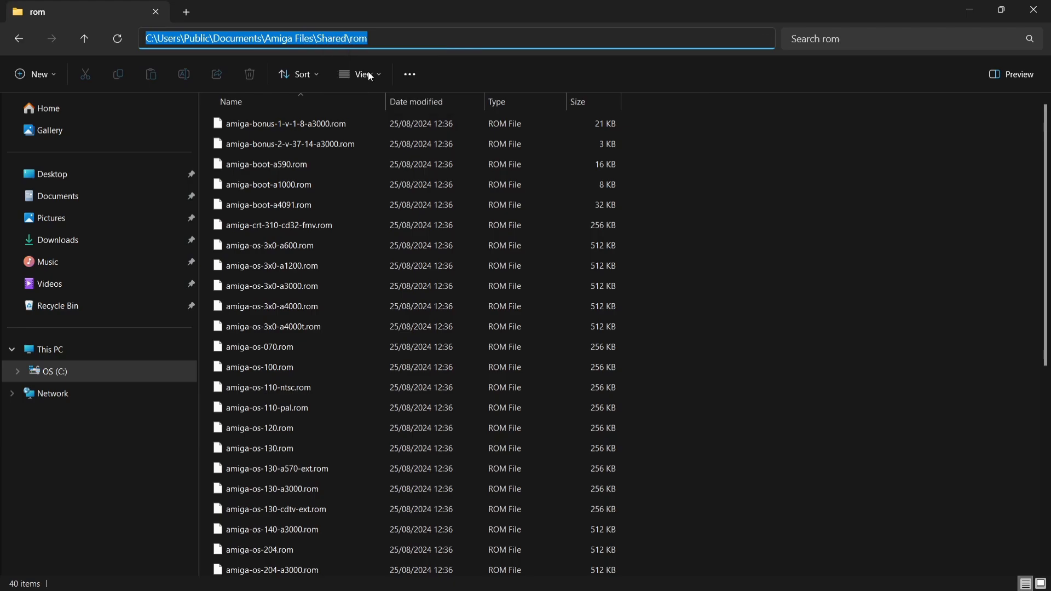
left_click(1033, 10)
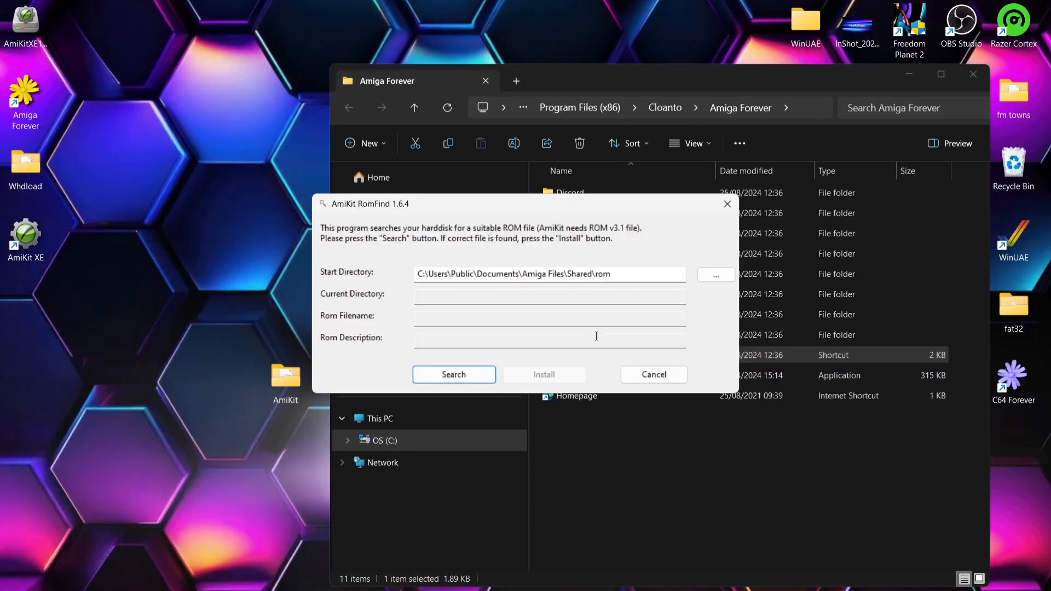
Step: Replace the Start Directory in AmiKit RomFind with the copied path C:\Users\Public\Documents\Amiga Files\Shared\rom
left_click_drag(611, 274, 303, 307)
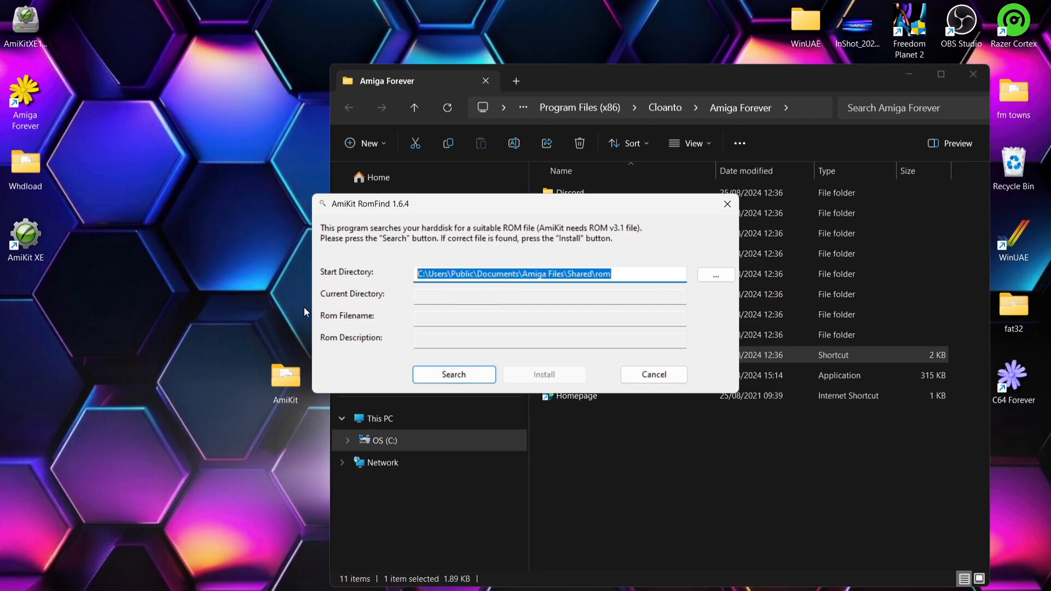
key("BackSpace")
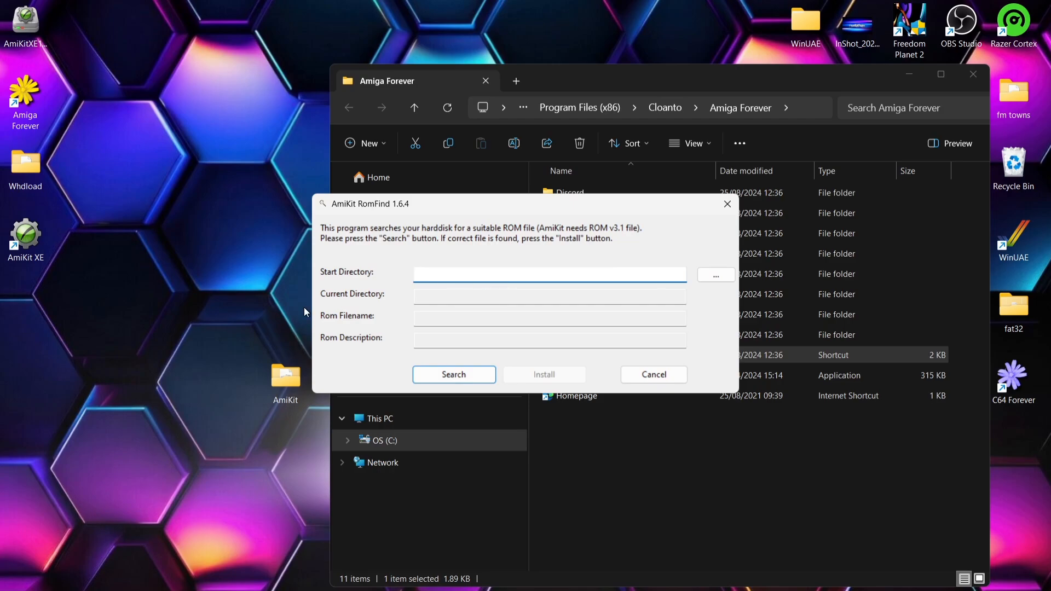
key("ctrl+v")
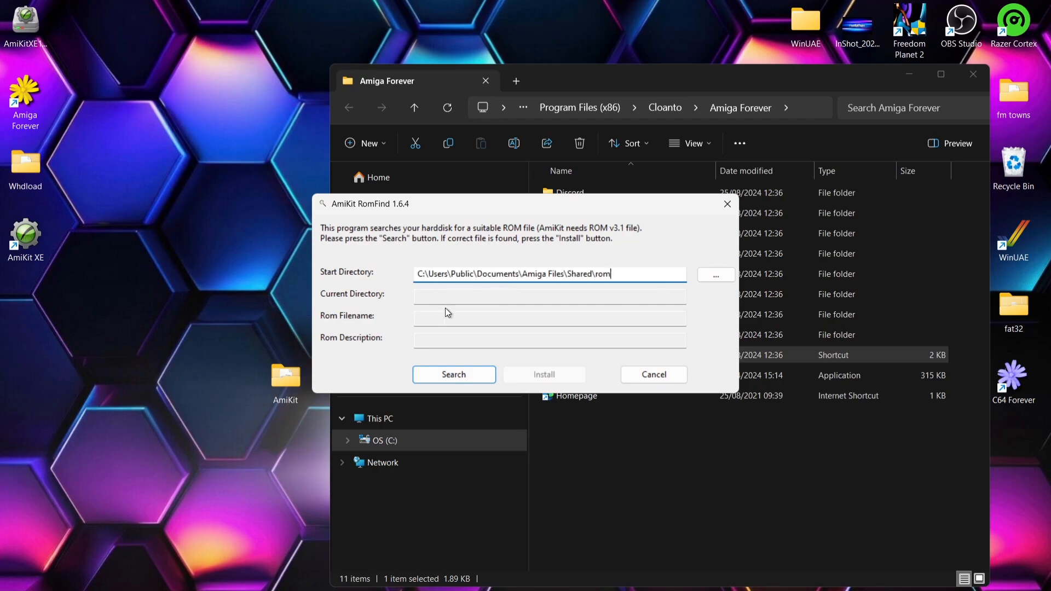
Step: Search the start directory for a Kickstart ROM, install KS ROM v3.1 (A1200), and close the Amiga Forever folder
left_click(465, 377)
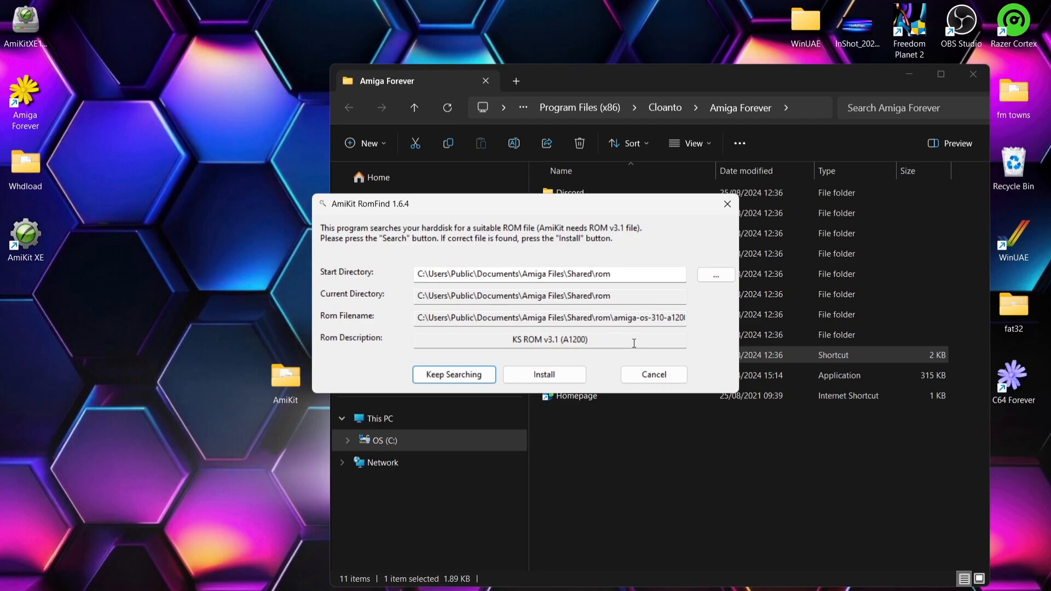
left_click(539, 376)
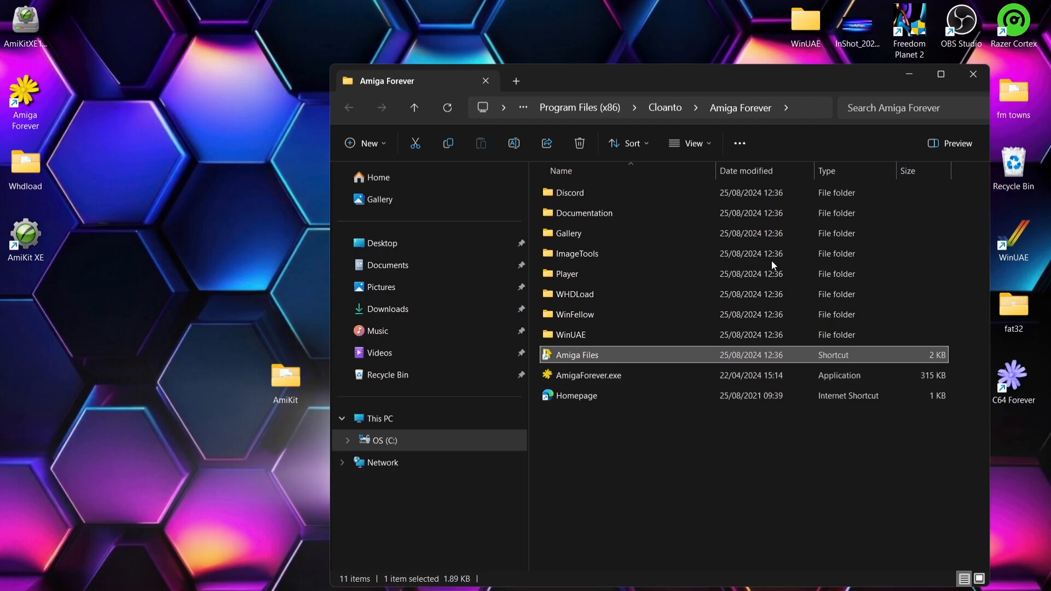
left_click(972, 75)
Step: Delete the AmiKit XE setup file from the desktop and move the AmiKit XE shortcut into its place
right_click(464, 270)
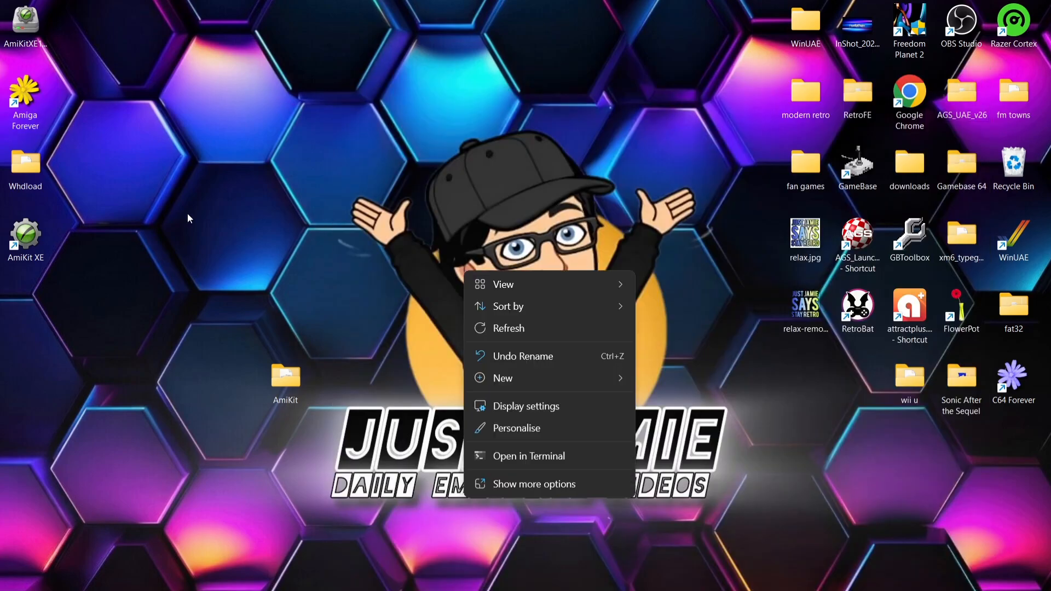
left_click(164, 219)
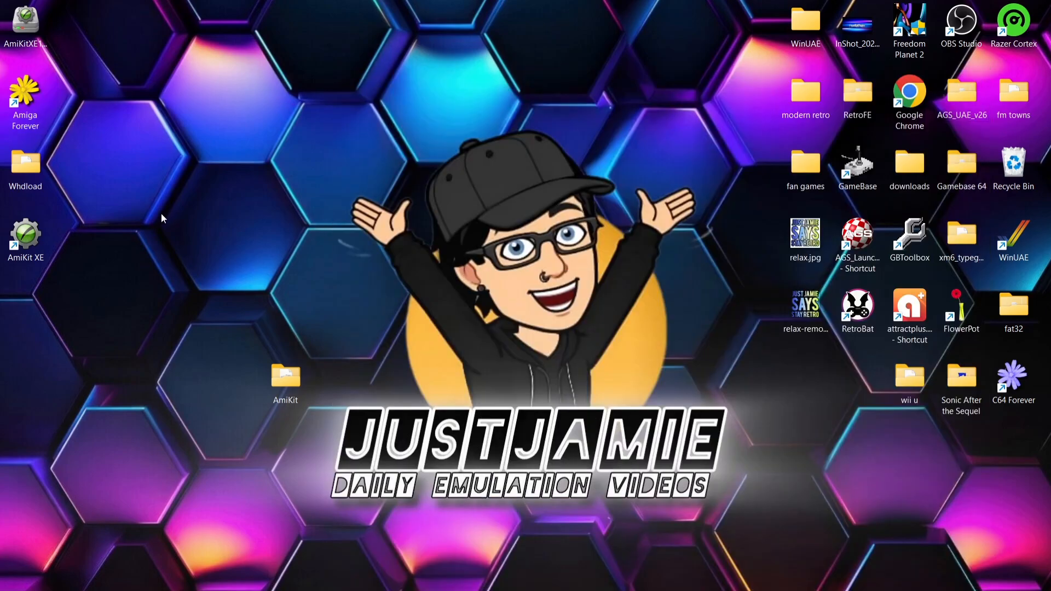
right_click(30, 32)
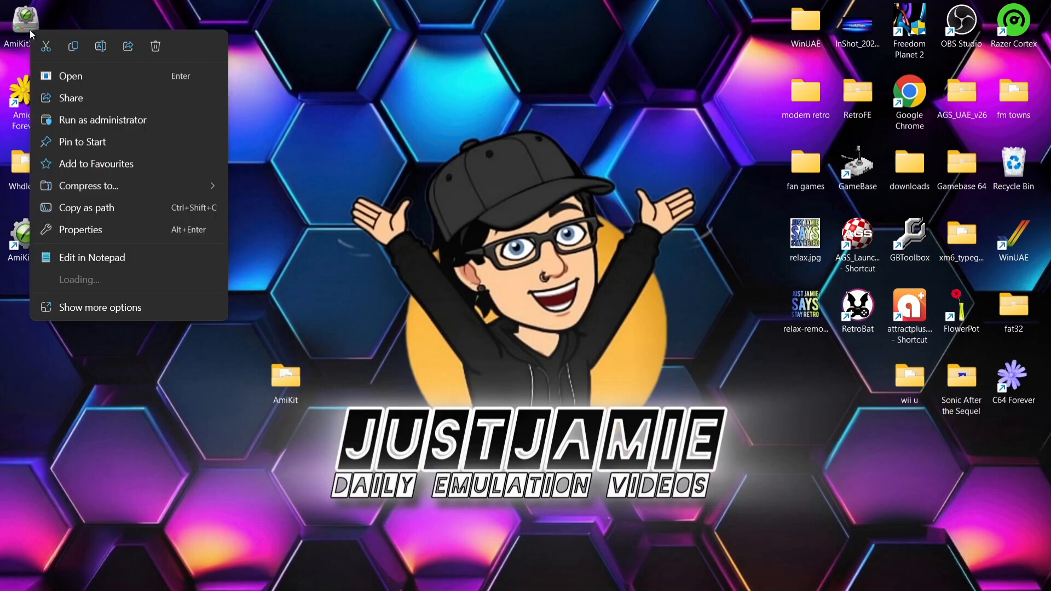
left_click(157, 49)
left_click_drag(26, 241, 39, 55)
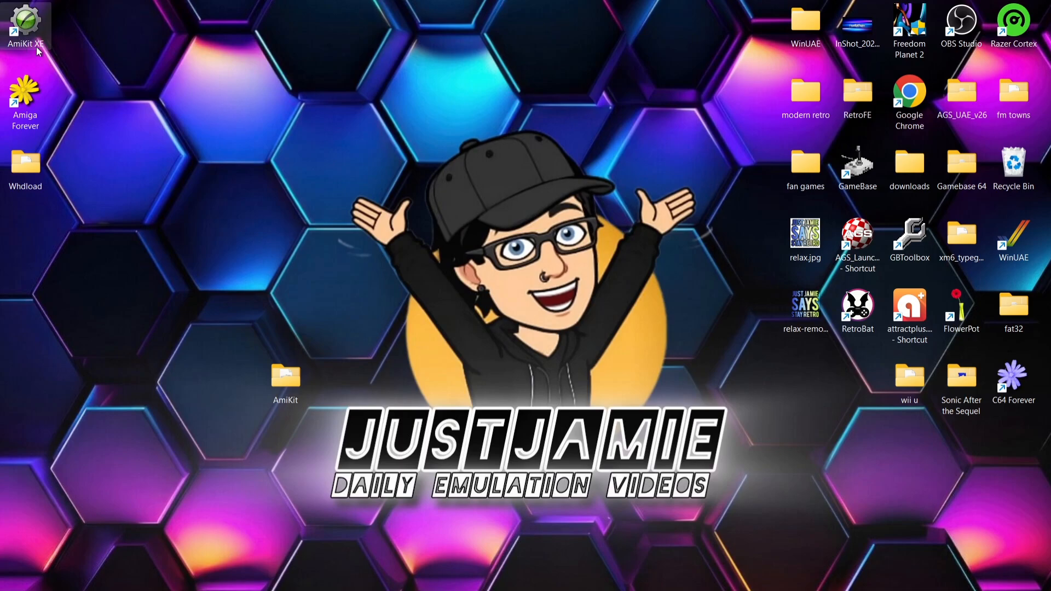
Step: Open AmiKit XE and launch it to install AmigaOS, exiting the emulator once that installation is done
double_click(27, 22)
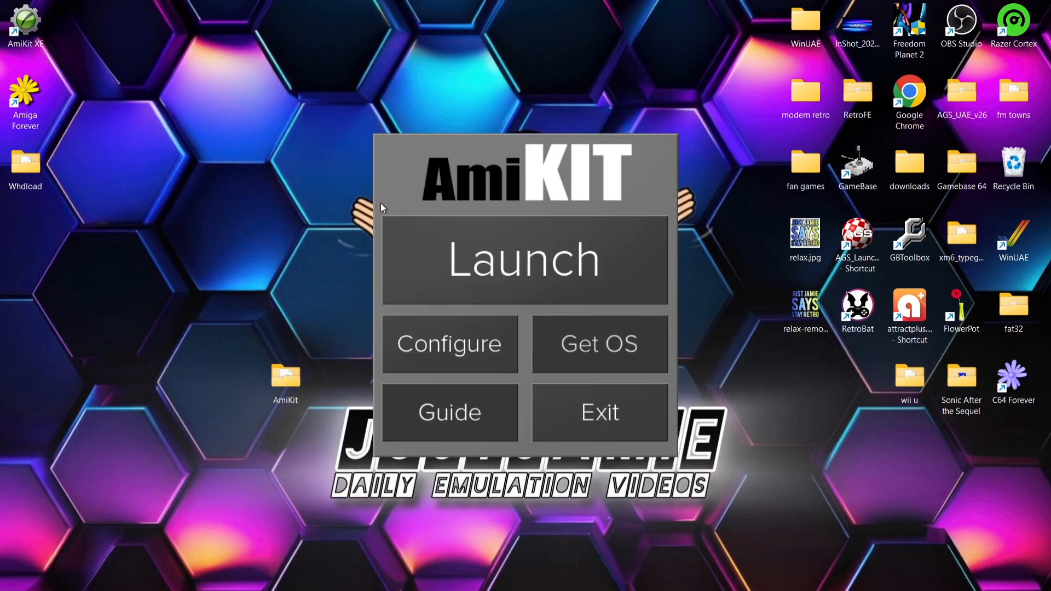
left_click(581, 277)
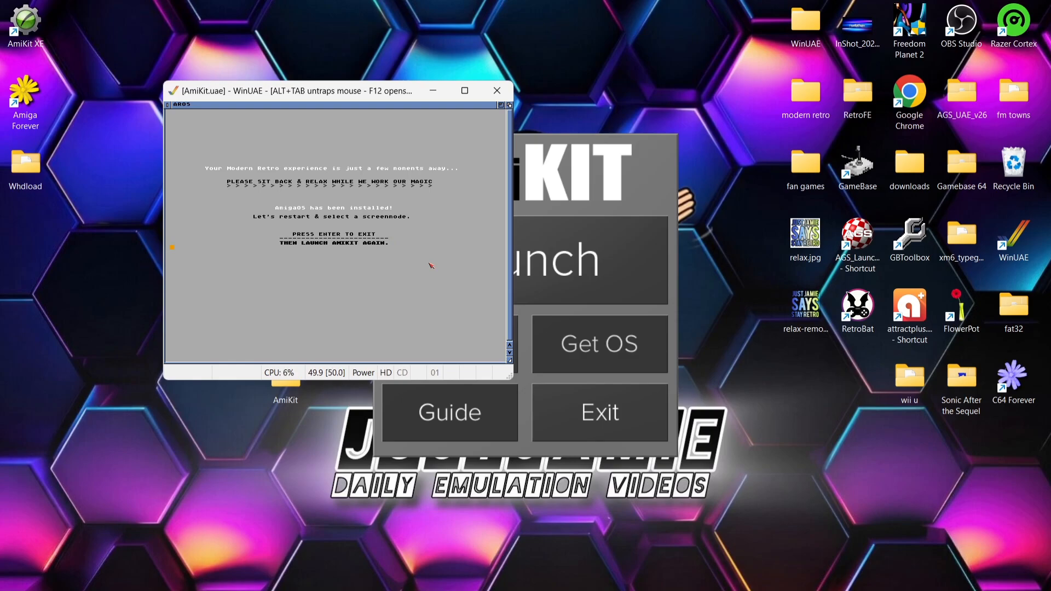
key("Return")
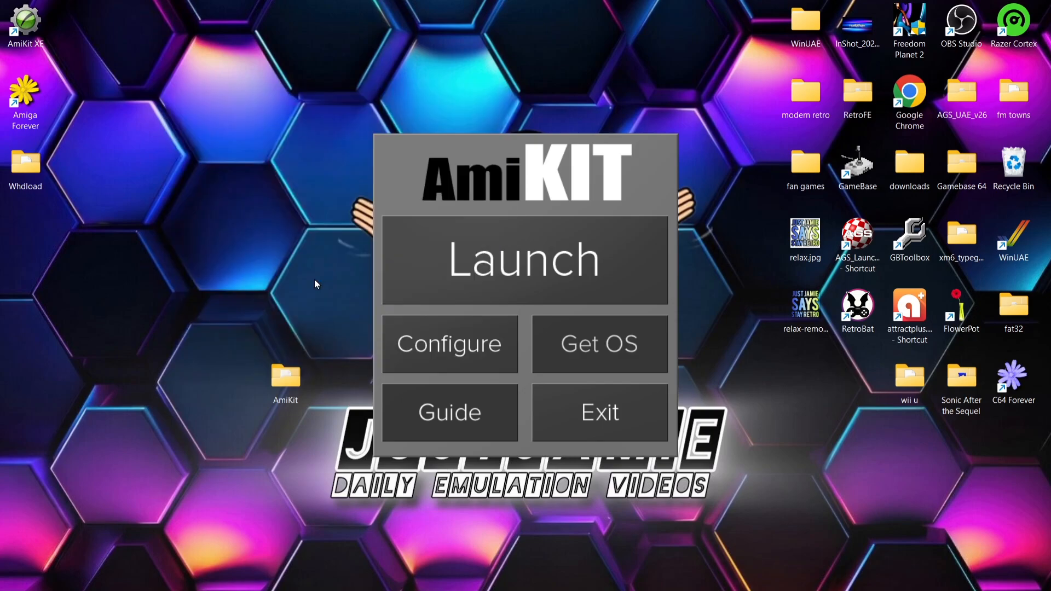
Step: Relaunch AmiKit, save the UAE:1920x1080 32bit BGRA screen mode, and continue to the Workbench
left_click(443, 280)
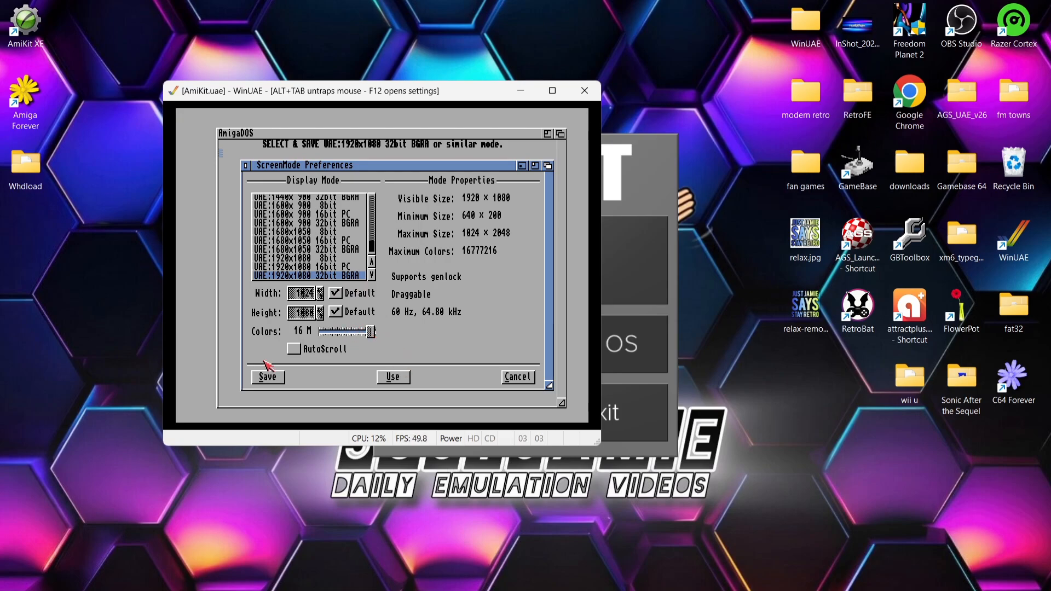
left_click(271, 378)
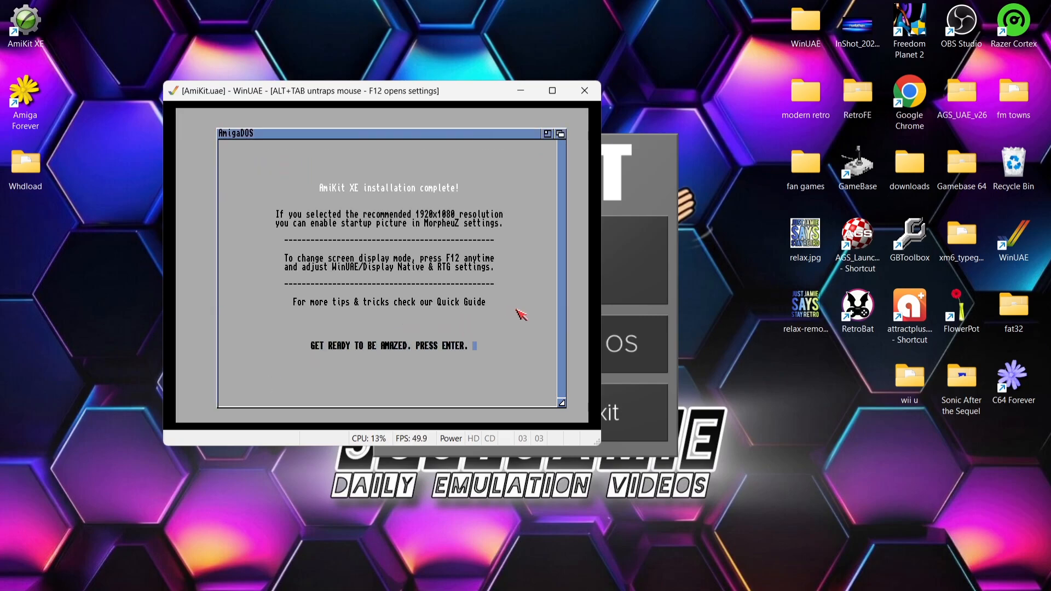
key("Return")
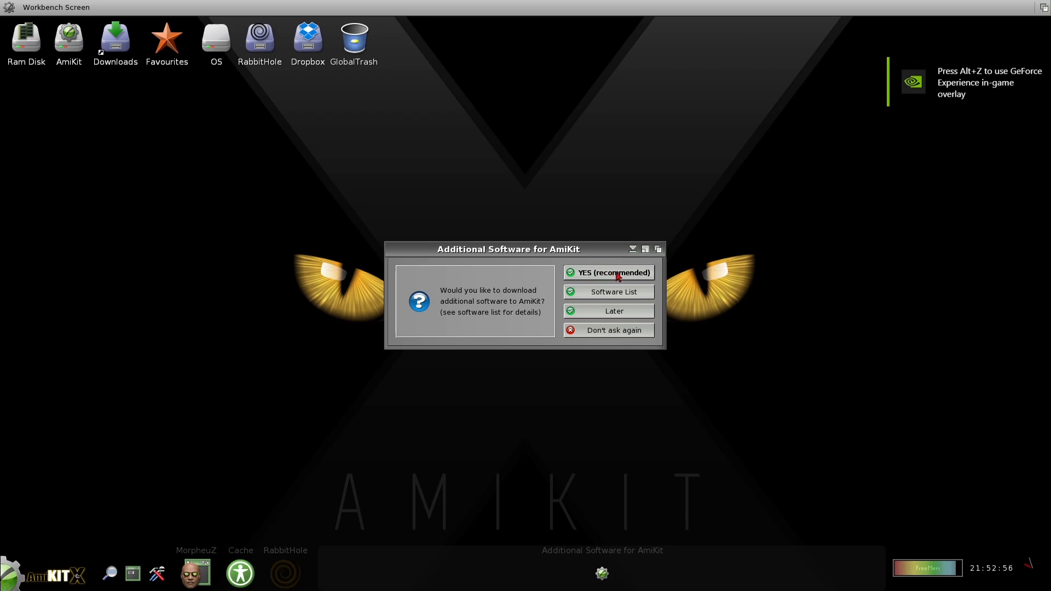
Step: Accept the additional software download and activate the Live Update subscription with the Customer ID and e-mail address
left_click(617, 276)
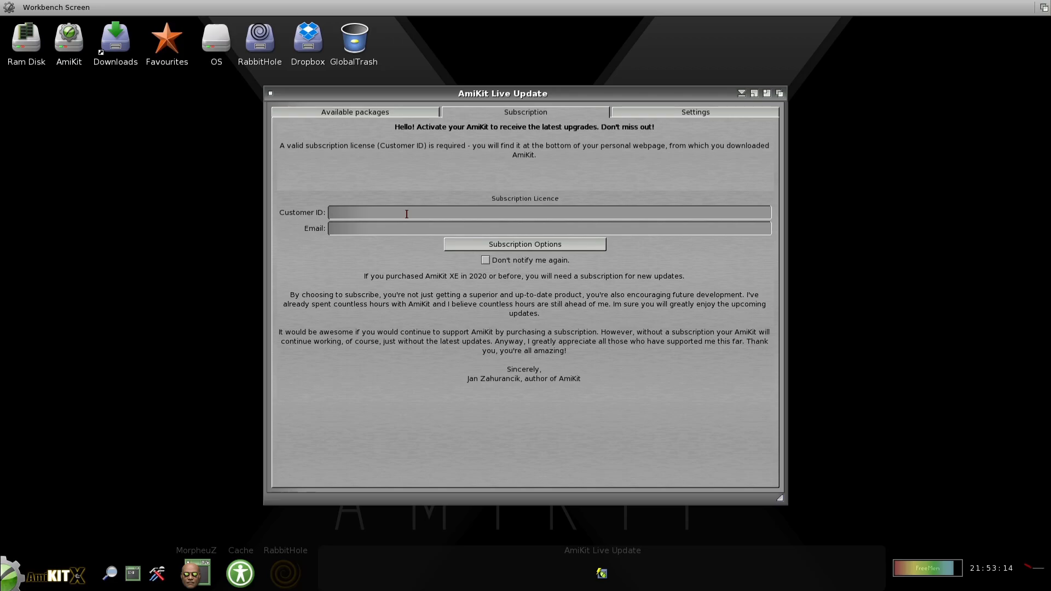
left_click(406, 214)
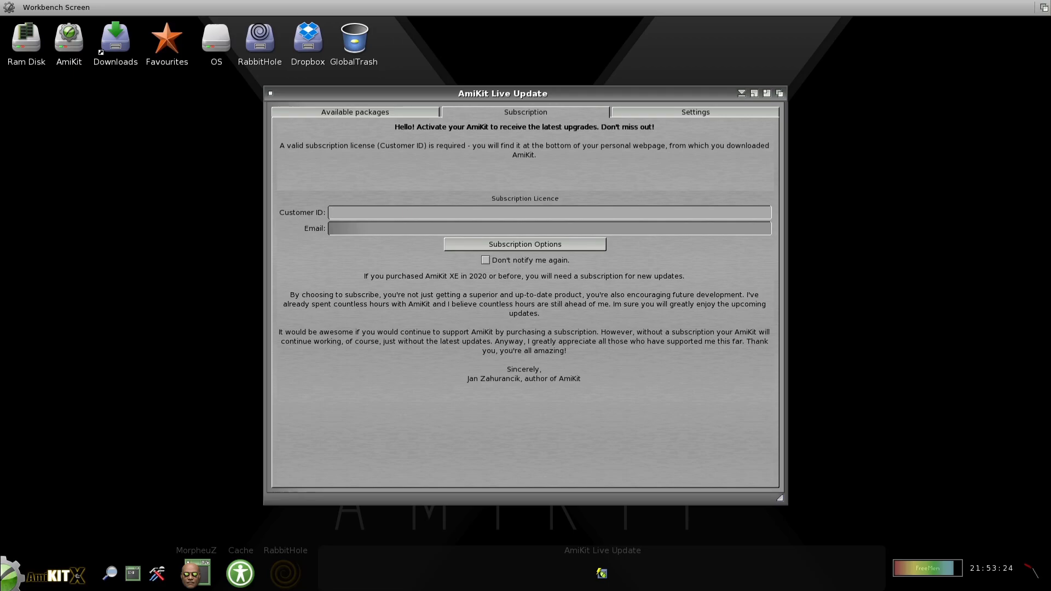
key("ctrl+v")
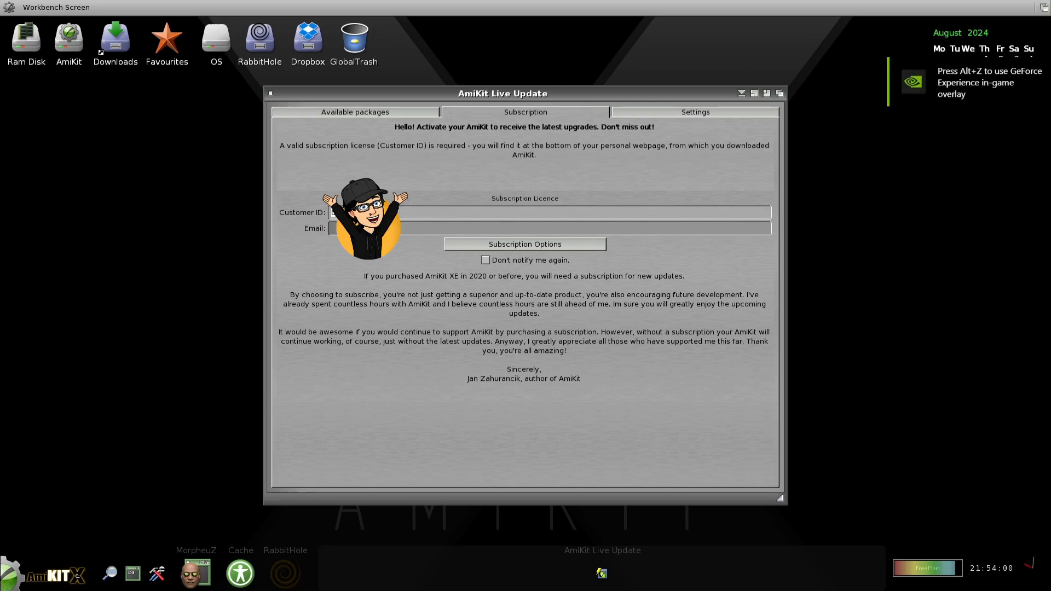
key("Tab")
type("ja")
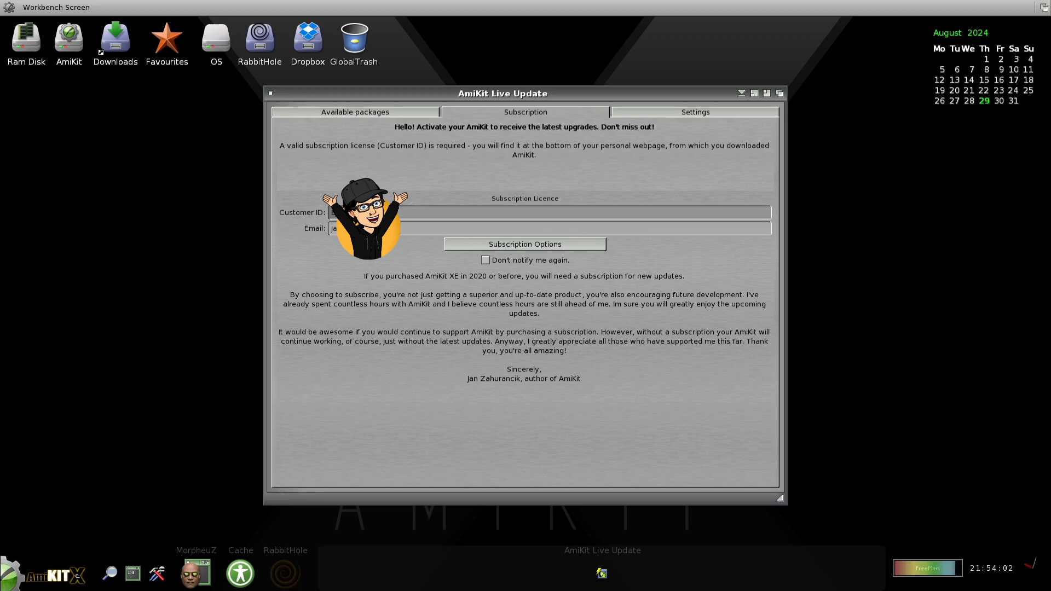
key("Return")
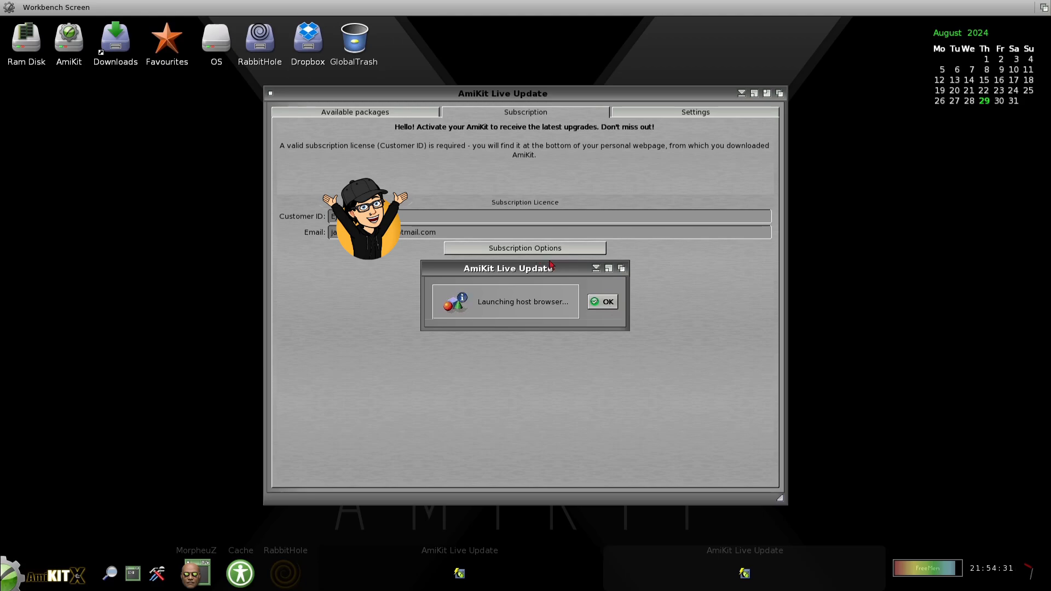
left_click(605, 306)
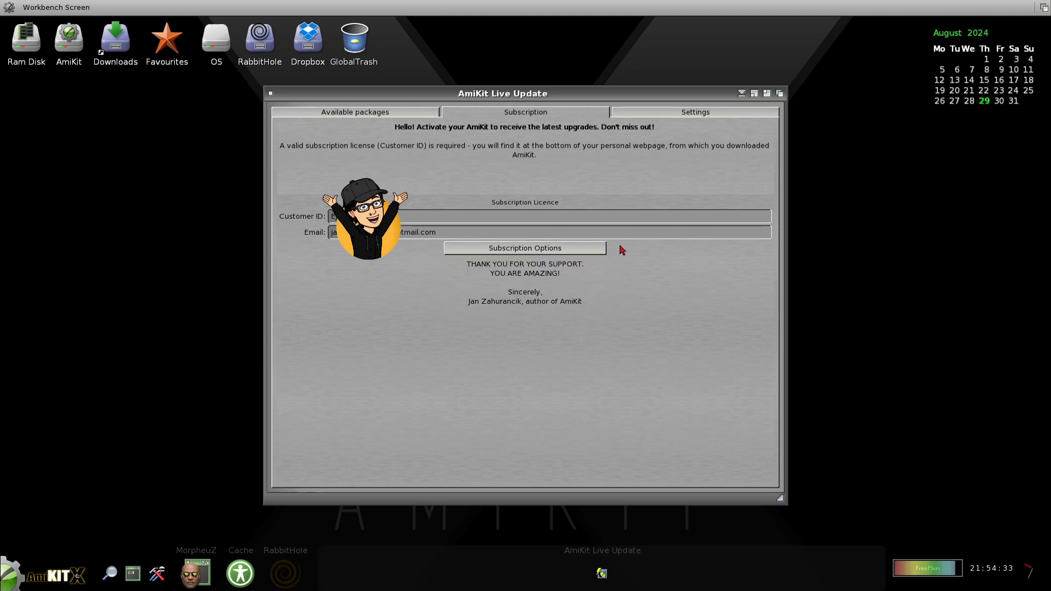
Step: Download all available AmiKit update packages in Live Update and reboot to install them
left_click(377, 114)
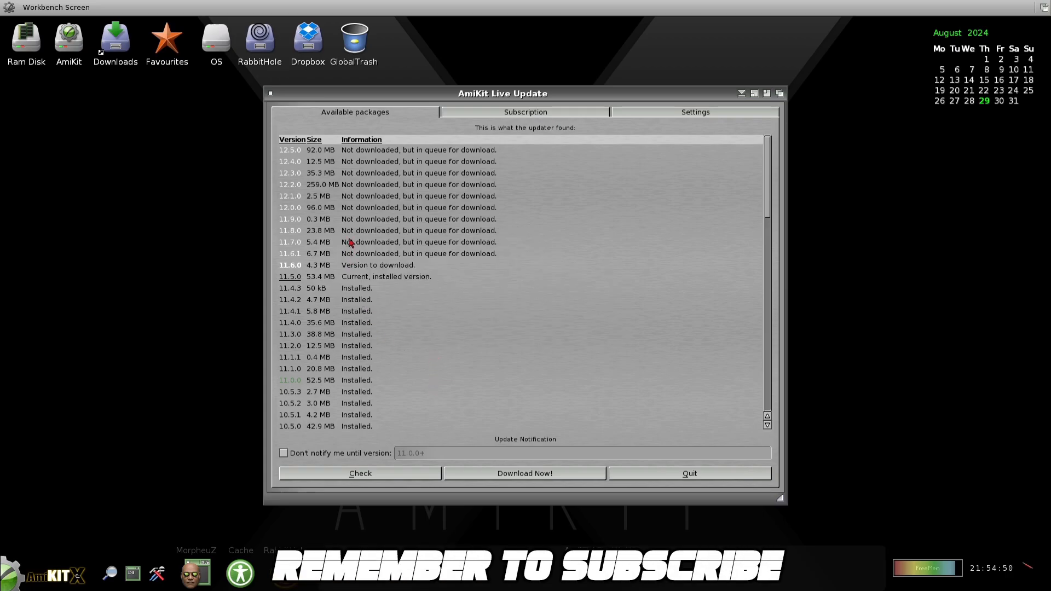
mouse_move(297, 157)
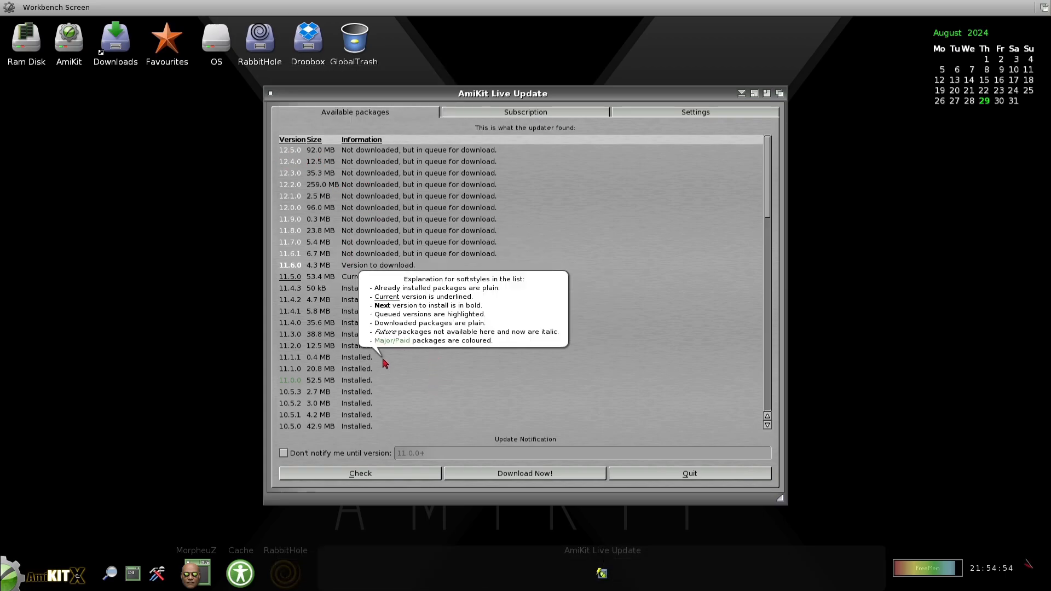
left_click(517, 474)
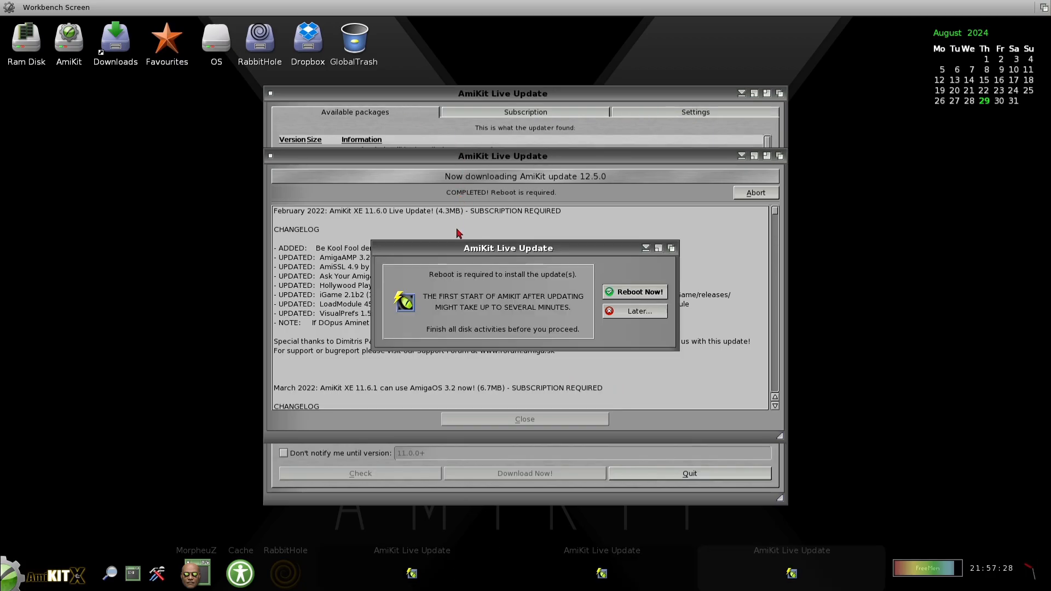
left_click(638, 291)
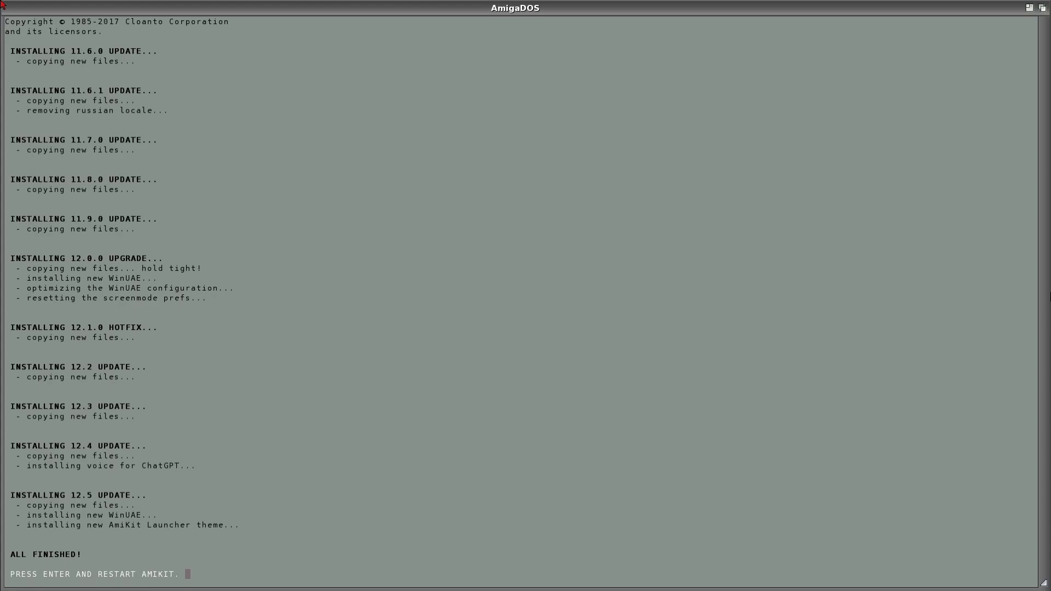
Step: Restart AmiKit after the updates and save UAE:1920x1080 32bit BGRA as the screen mode
key("Return")
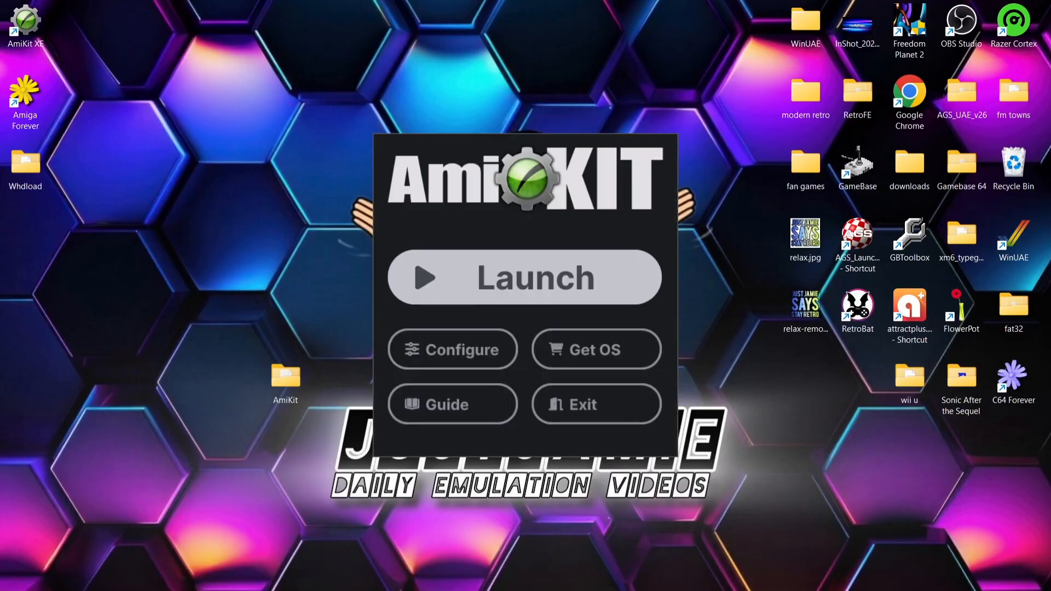
left_click(580, 276)
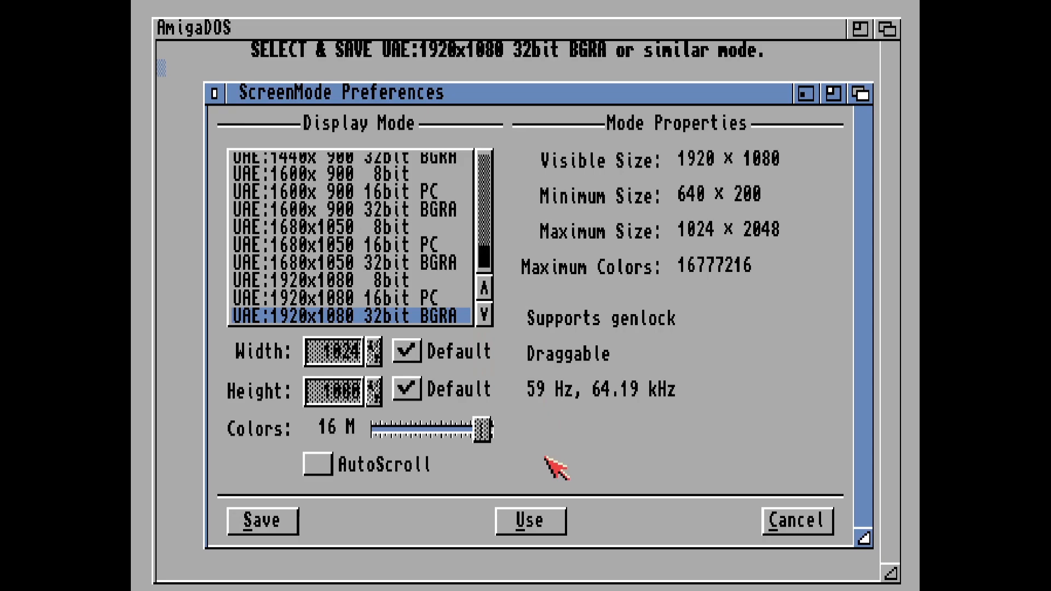
left_click(247, 524)
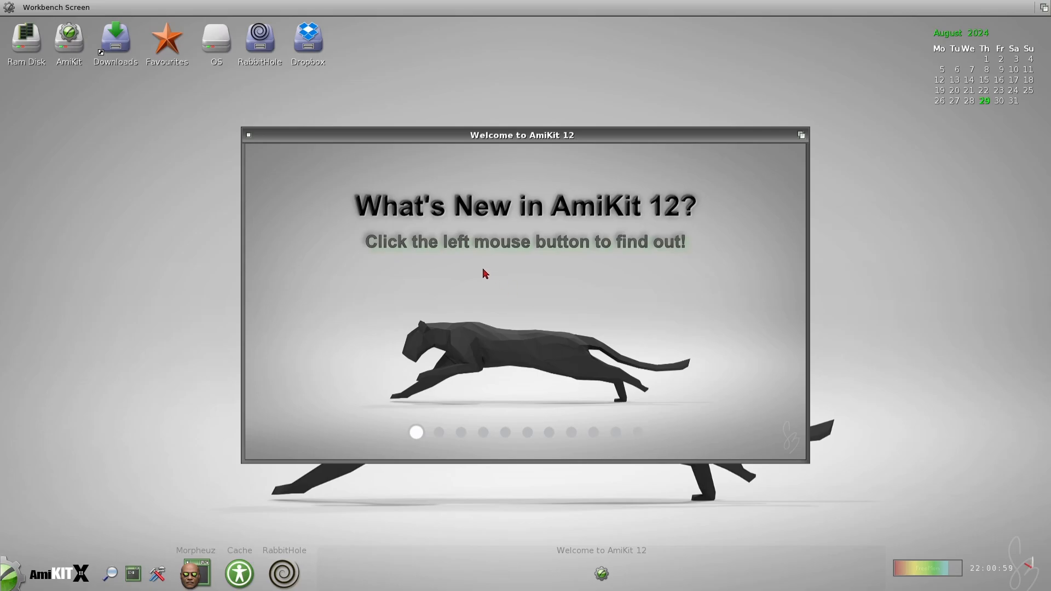
Step: Browse the What's New in AmiKit 12 slides and close the welcome window
right_click(574, 269)
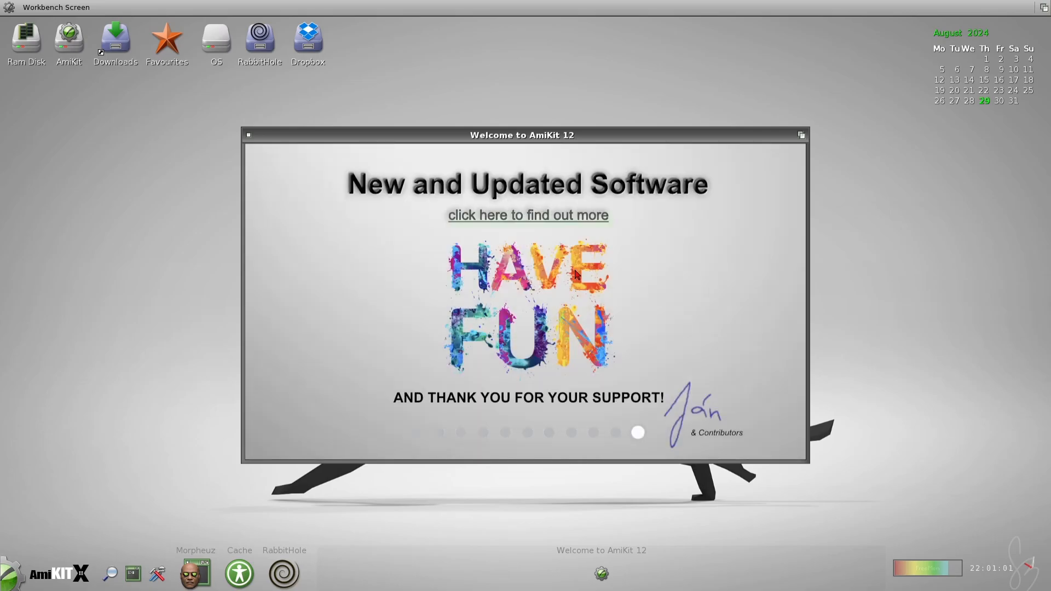
left_click(630, 273)
left_click(632, 278)
left_click(633, 278)
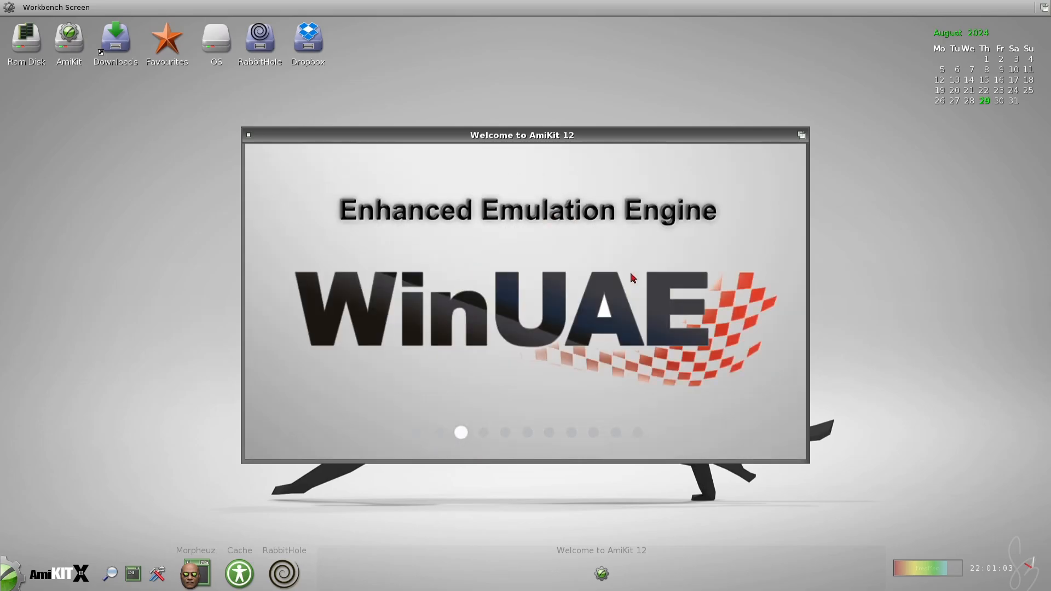
right_click(632, 278)
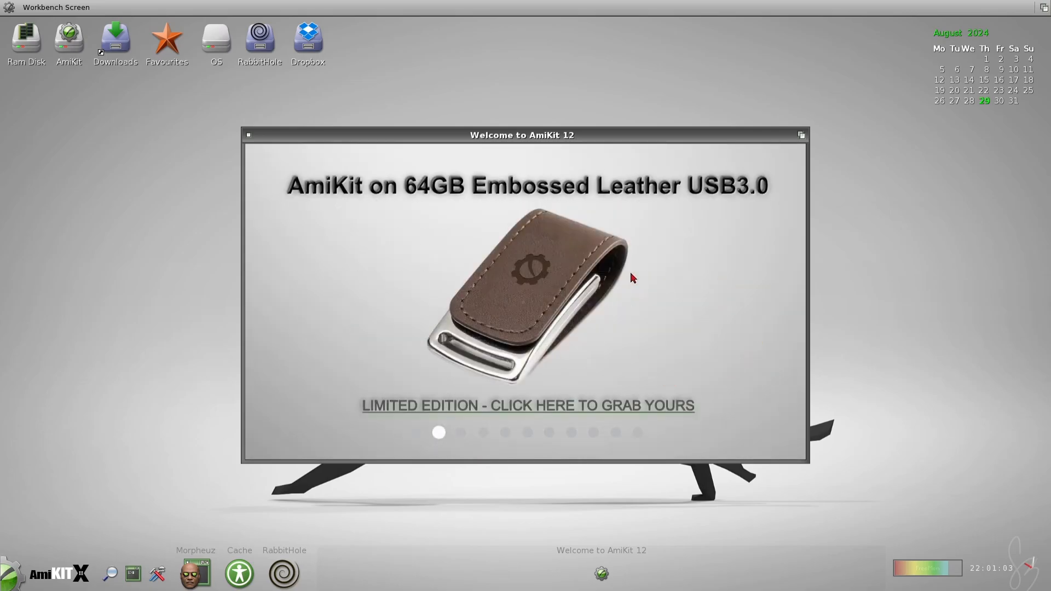
left_click(249, 135)
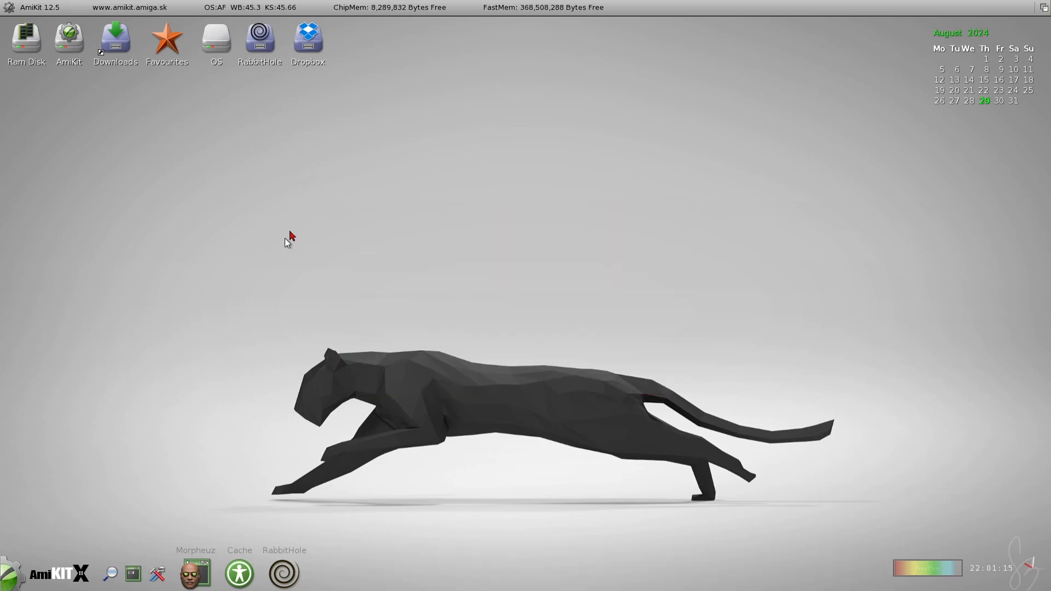
Step: Open the WinUAE settings from the AmiKit desktop and quit the emulator
key("F12")
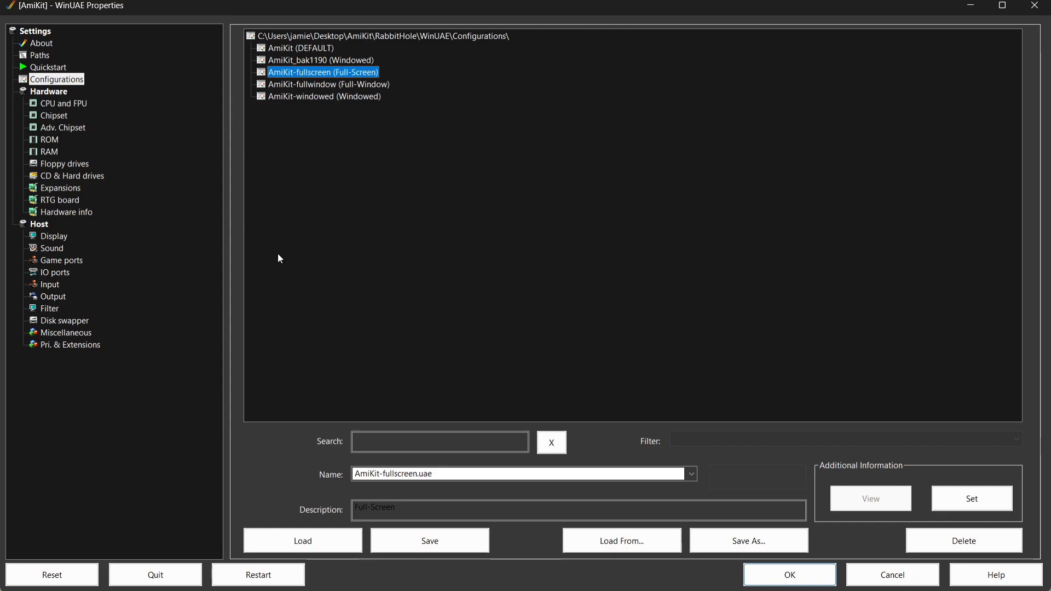
left_click(156, 574)
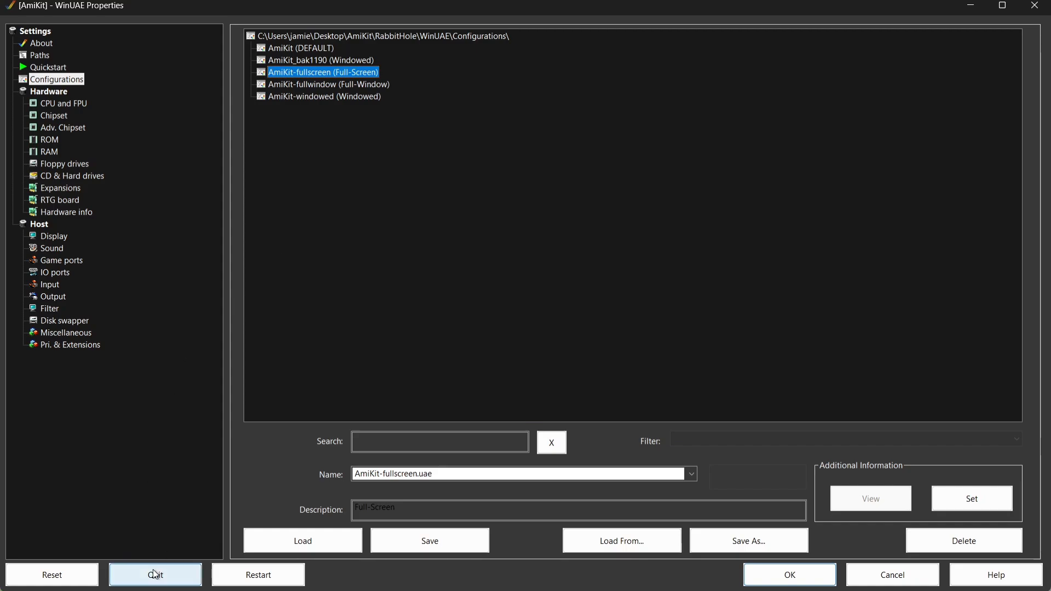
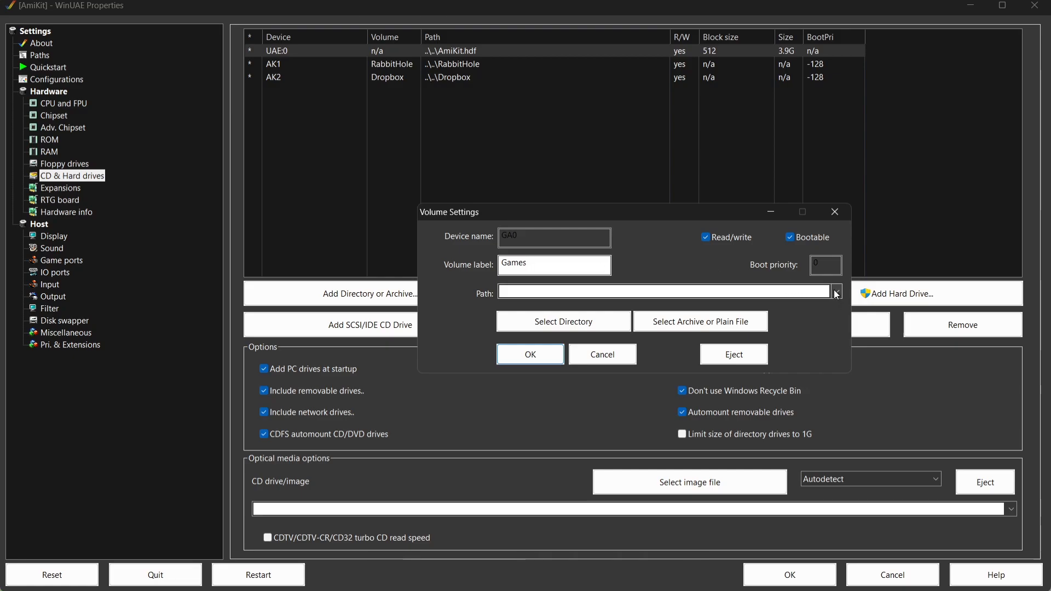
Step: Mount the Desktop's Whdload folder as the Games volume with the bootable option turned off
left_click(836, 293)
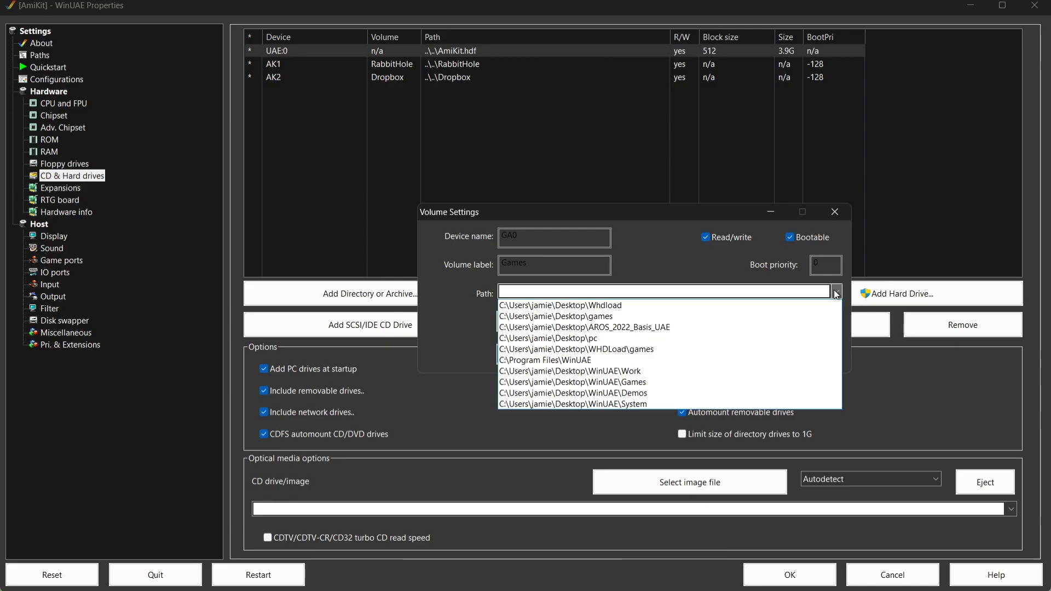
left_click(836, 293)
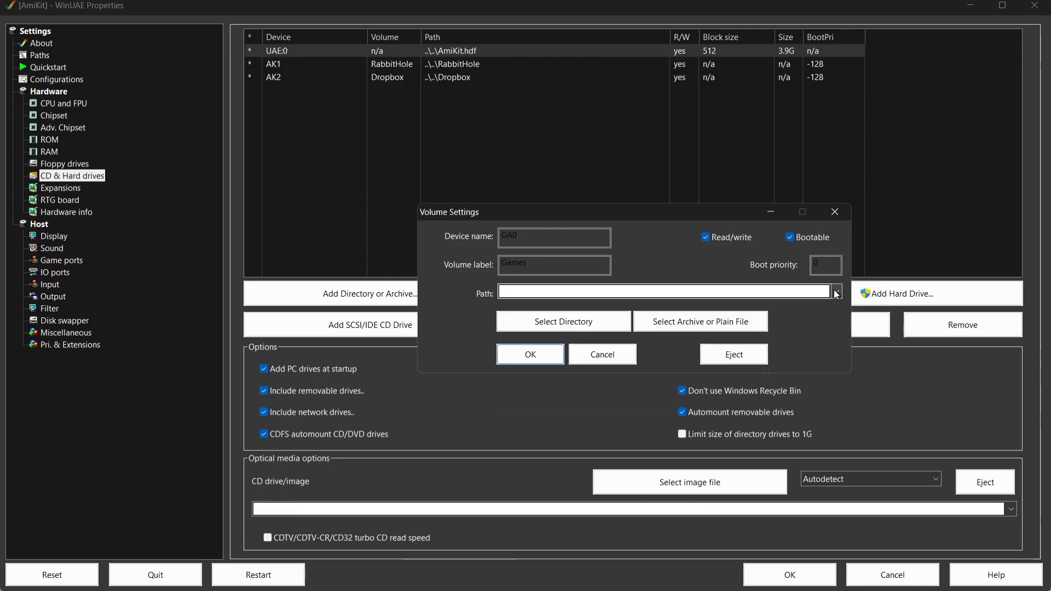
left_click(583, 317)
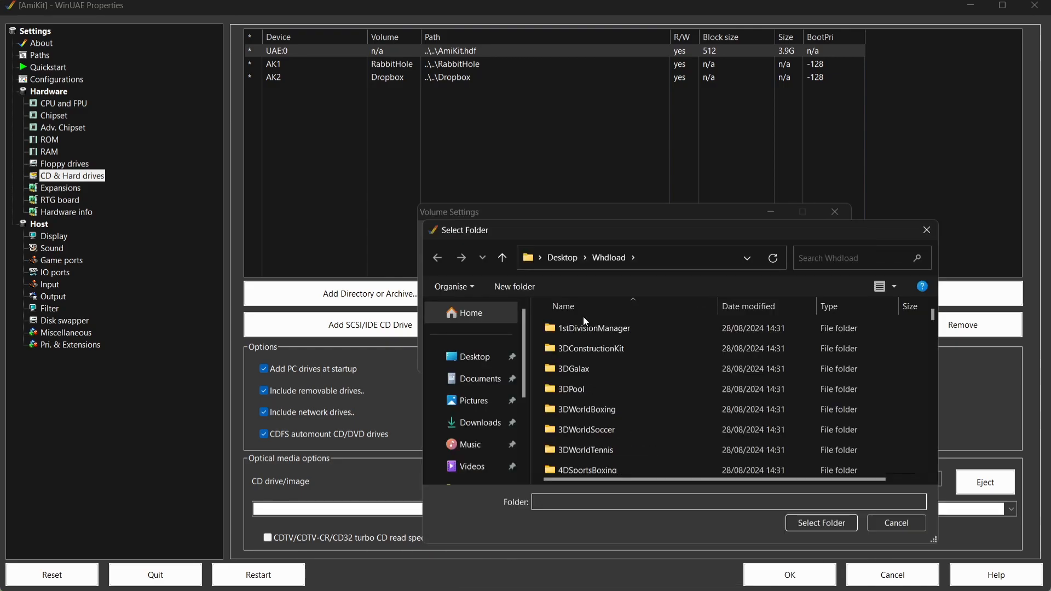
left_click(465, 356)
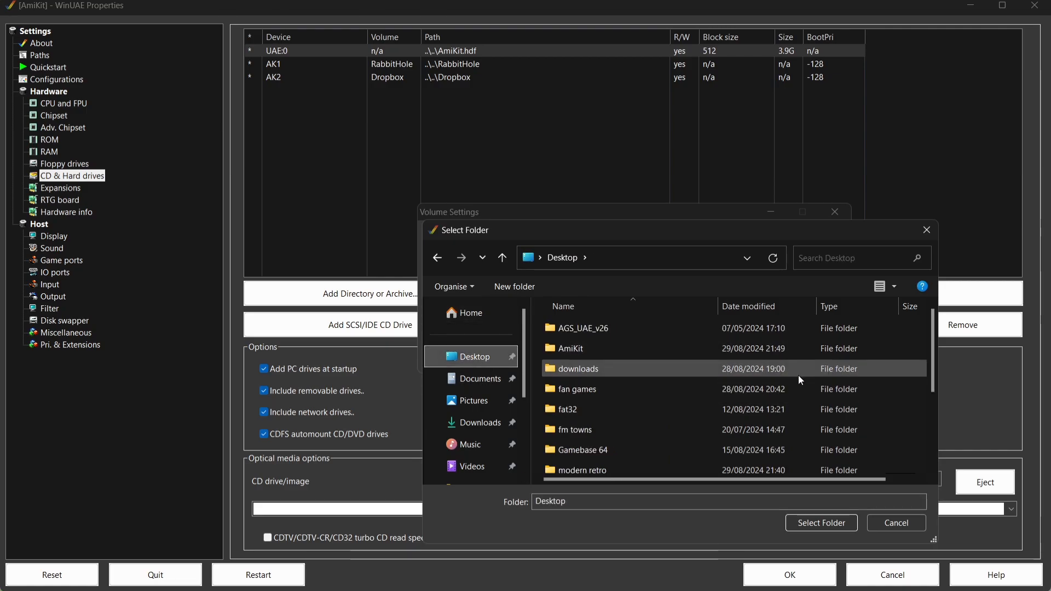
left_click_drag(933, 343, 931, 406)
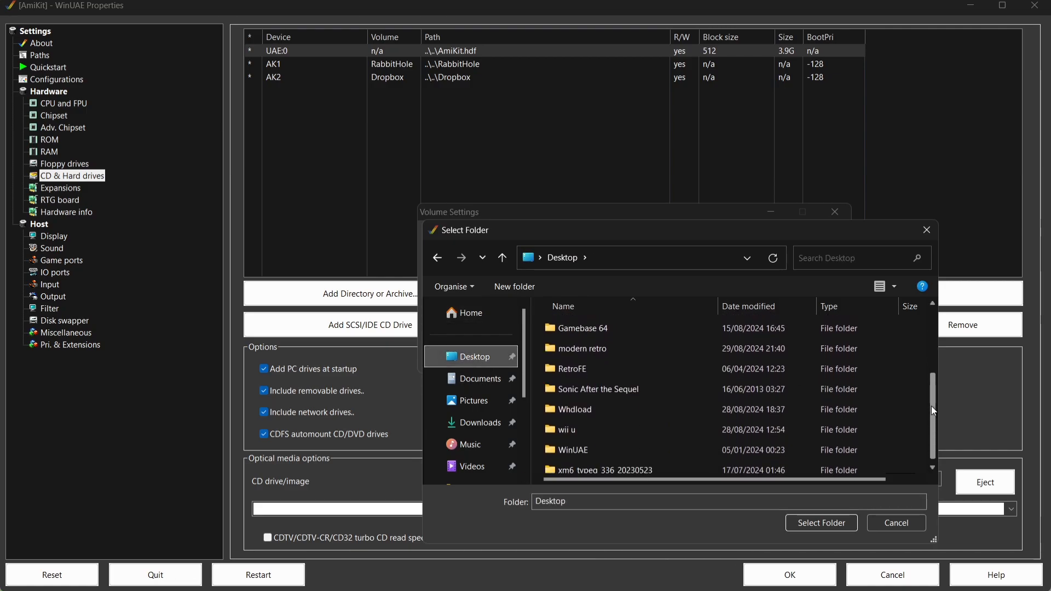
left_click(739, 411)
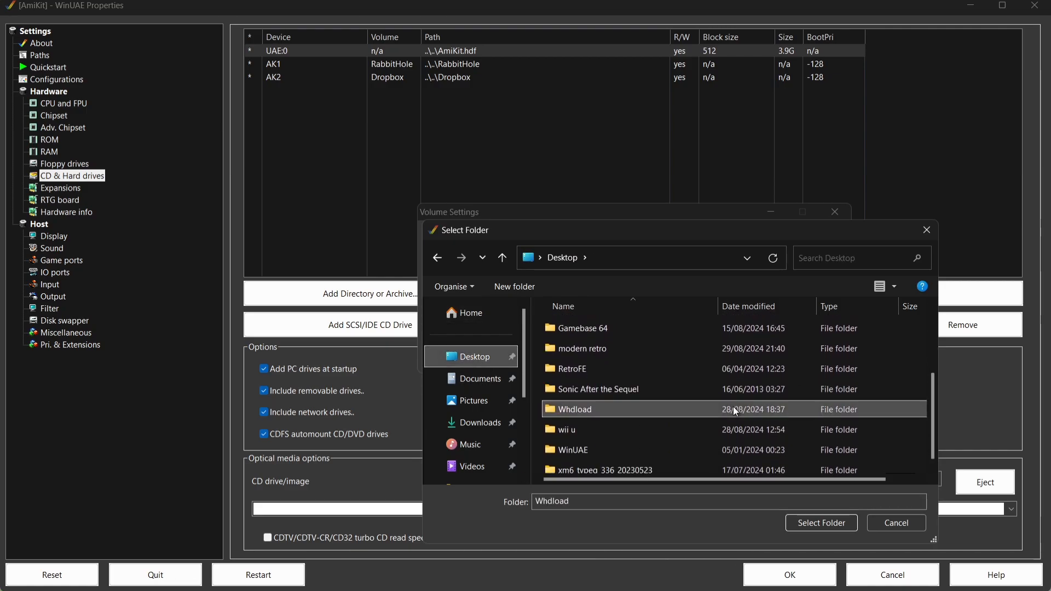
left_click(800, 521)
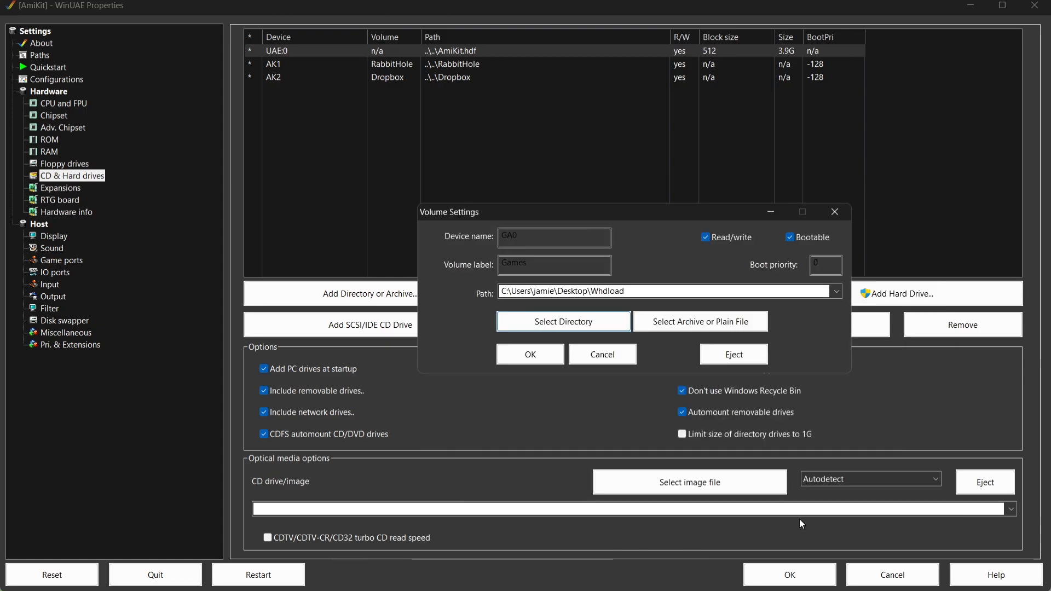
left_click(790, 238)
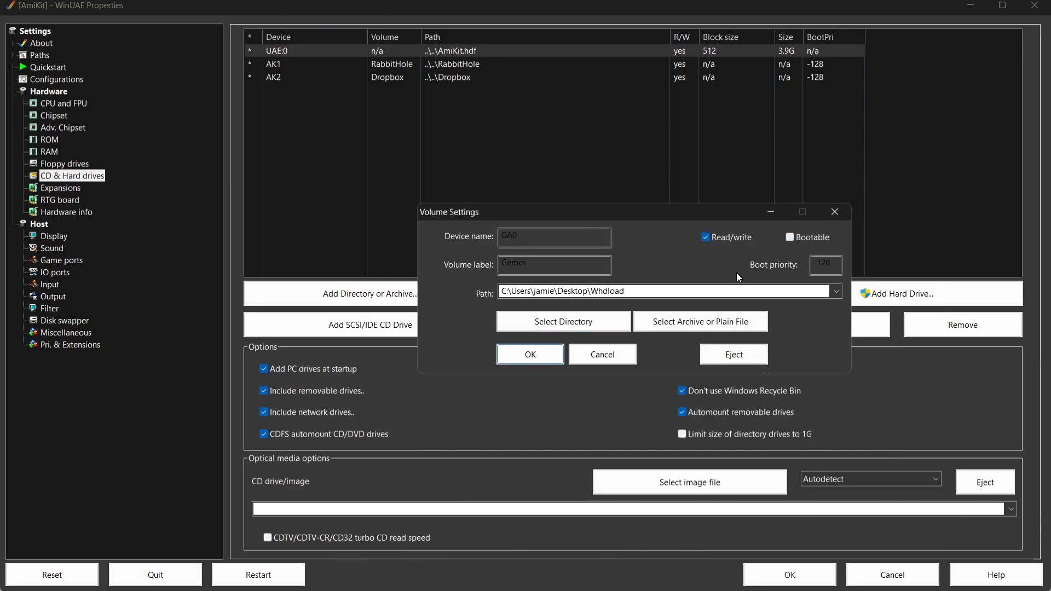
left_click(550, 360)
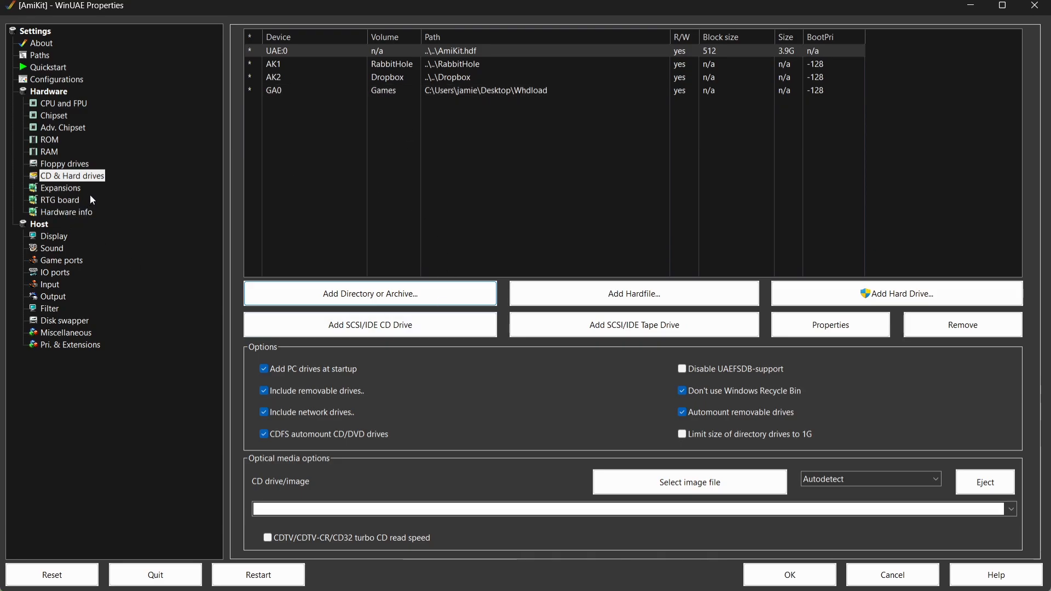
Step: Save the settings to the AmiKit-fullscreen.uae configuration and start the emulation
left_click(65, 81)
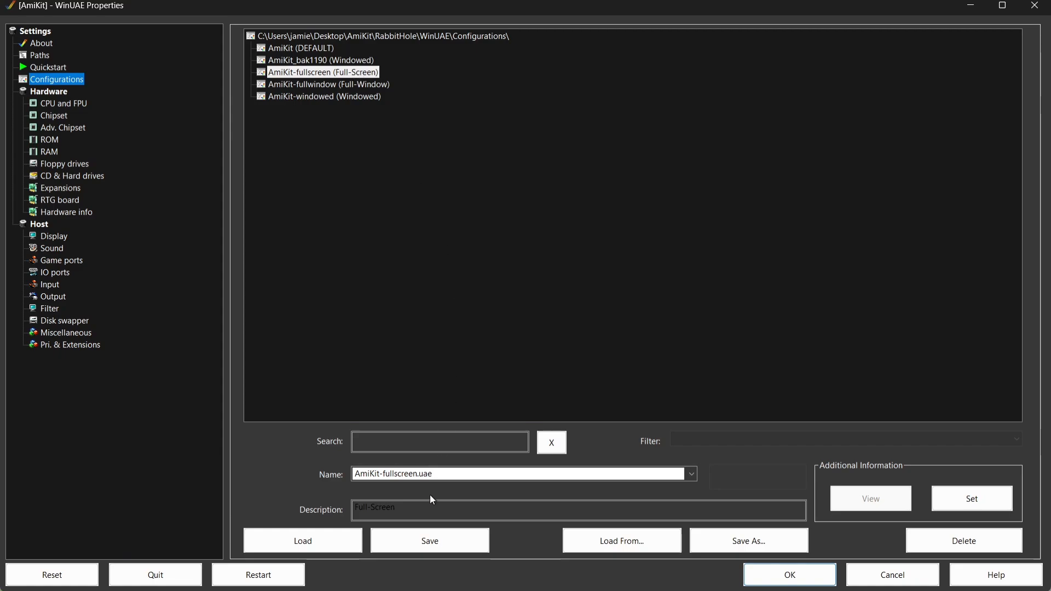
left_click(440, 537)
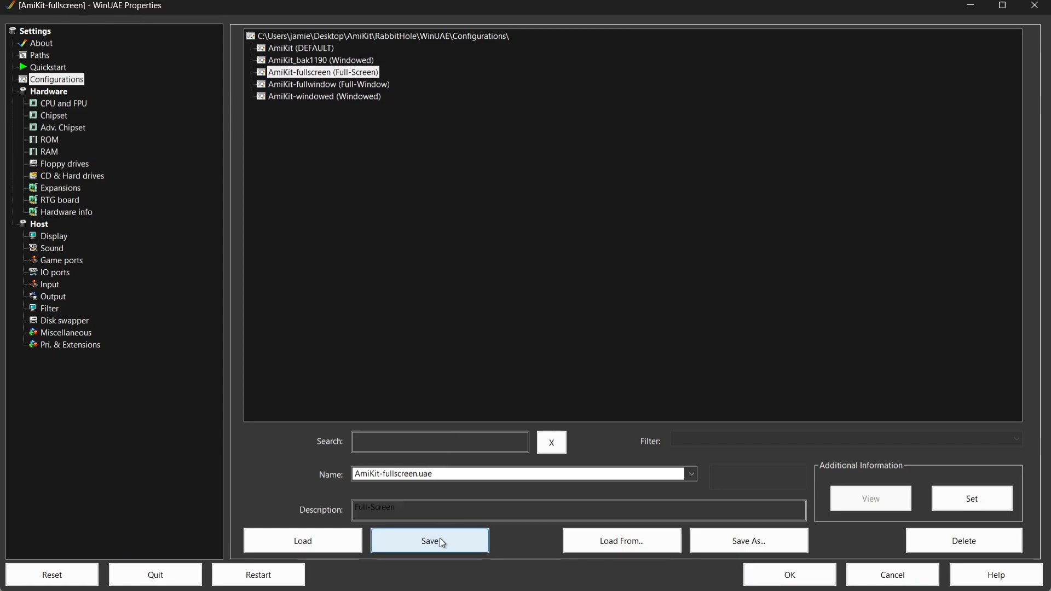
left_click(789, 575)
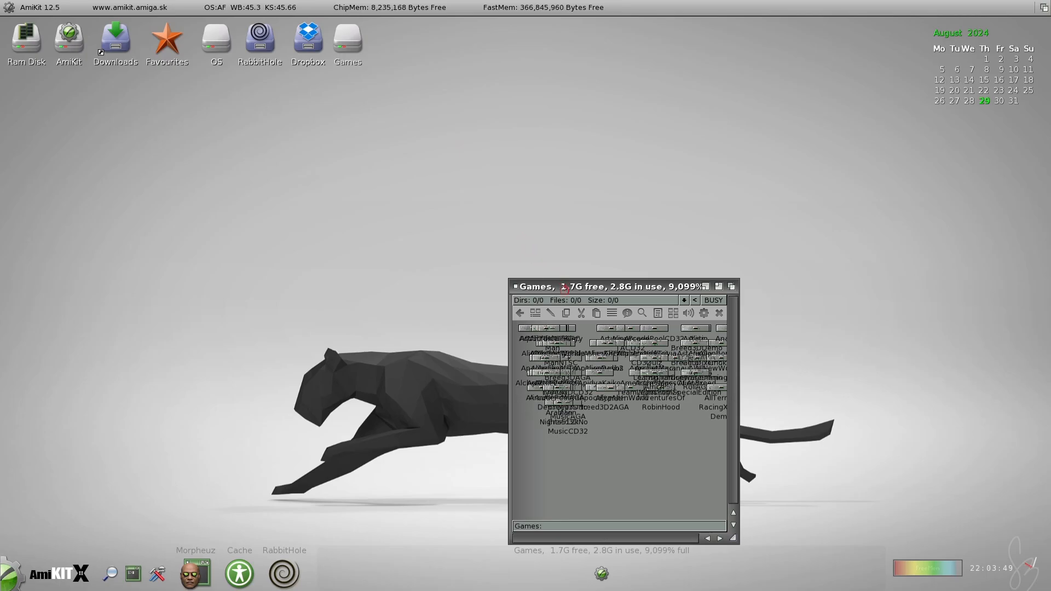
Step: View the contents of the Games drive on the AmiKit desktop and close its window
left_click_drag(568, 282, 532, 210)
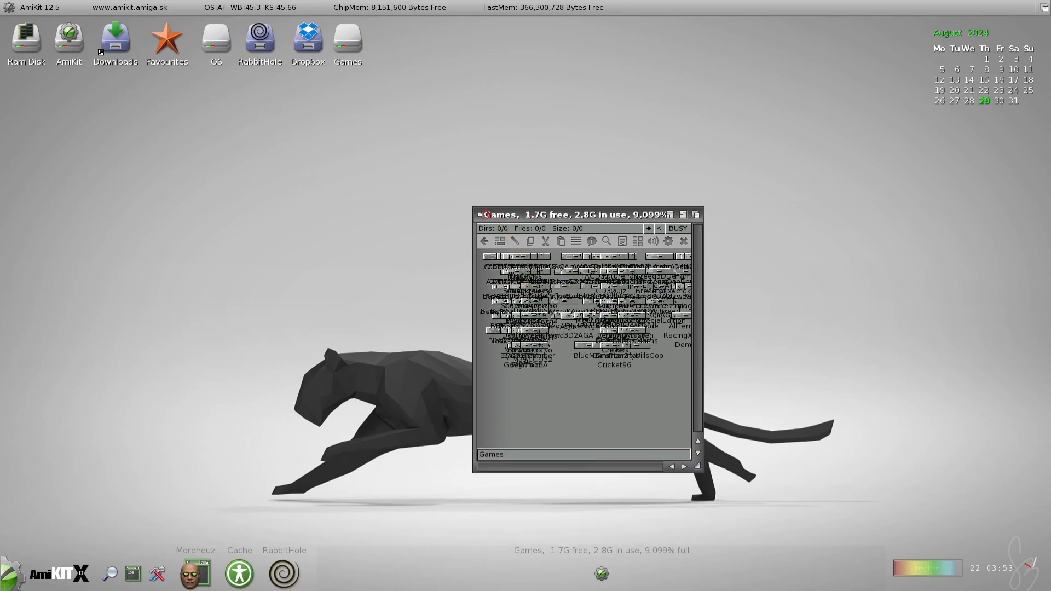
left_click(478, 215)
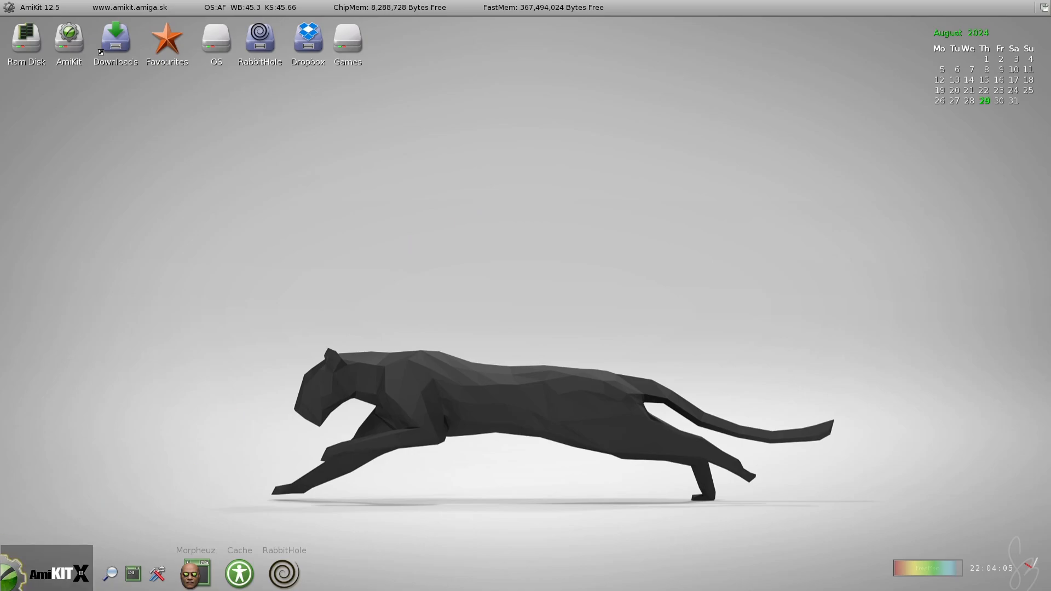
Step: Launch iGame from AmiKit's games collection and look through its game list
left_click(22, 585)
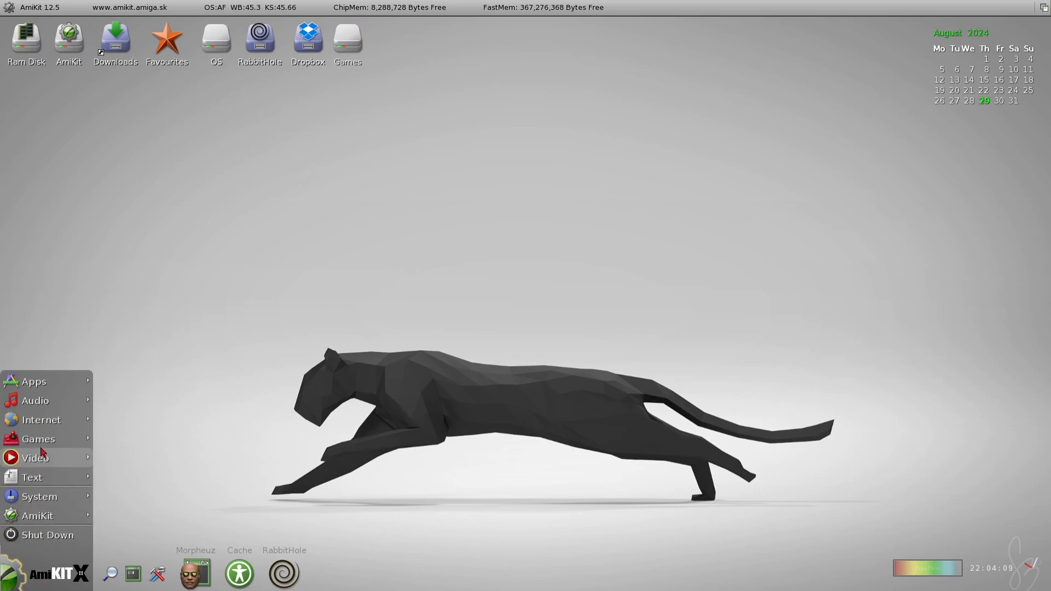
mouse_move(50, 445)
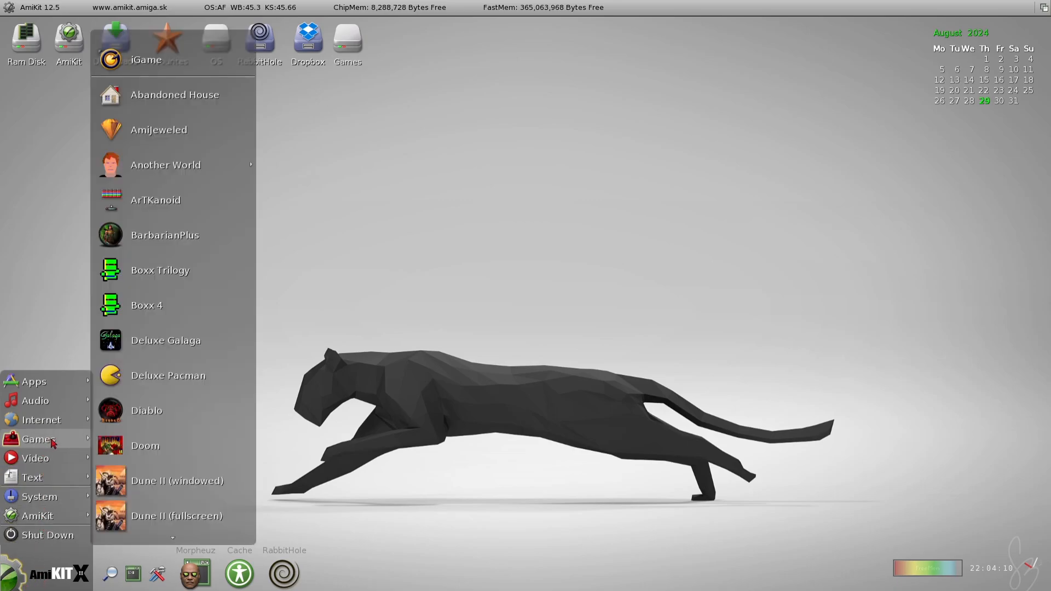
left_click(179, 54)
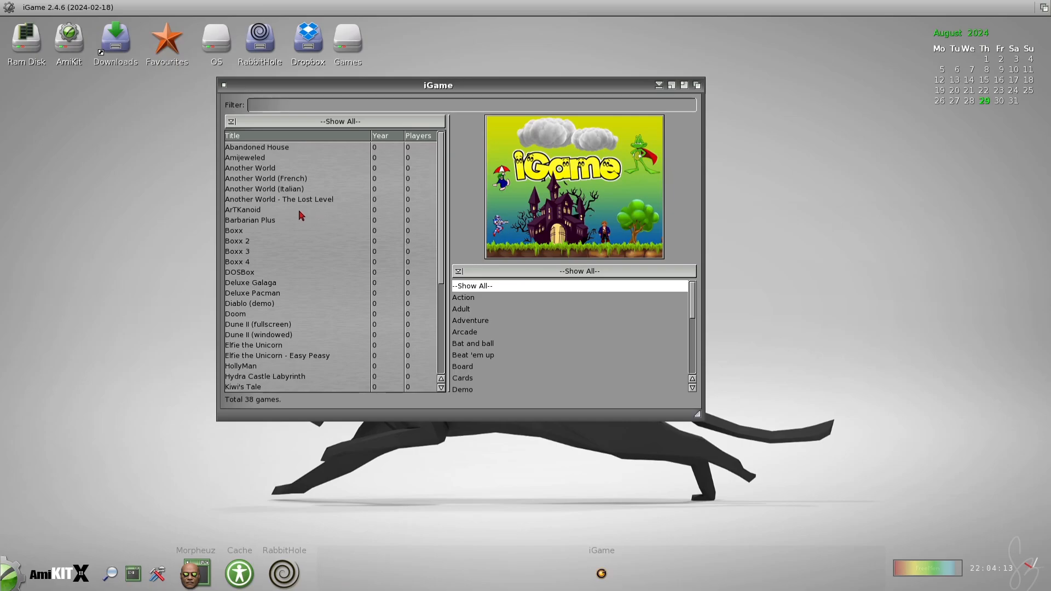
mouse_move(442, 194)
left_mouse_down()
mouse_move(439, 323)
mouse_move(441, 192)
left_mouse_up()
Step: Add the GA0: drive to iGame's game repositories and close the repository list
right_click(345, 335)
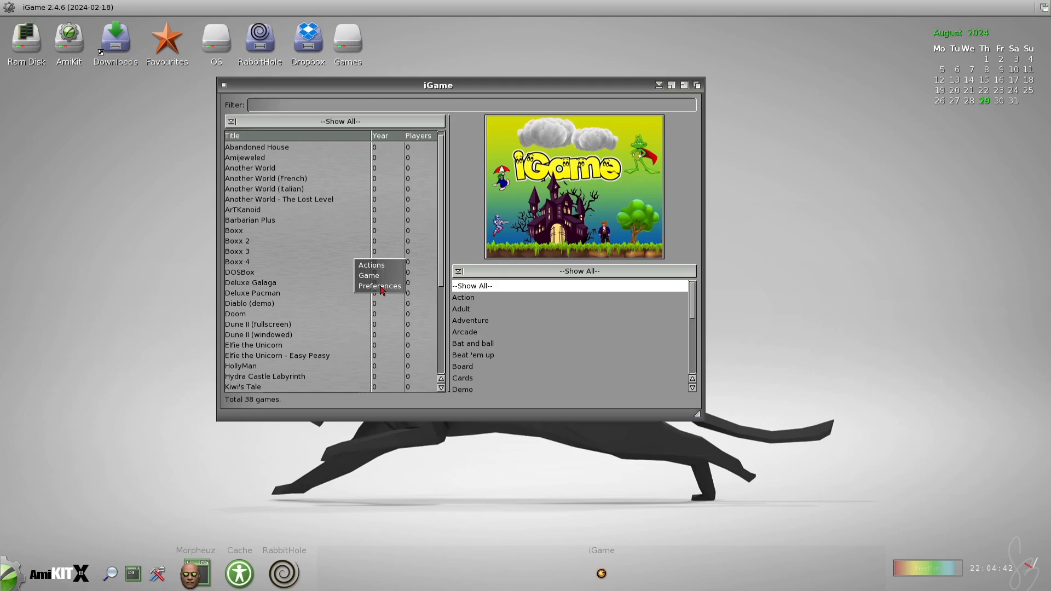
mouse_move(381, 287)
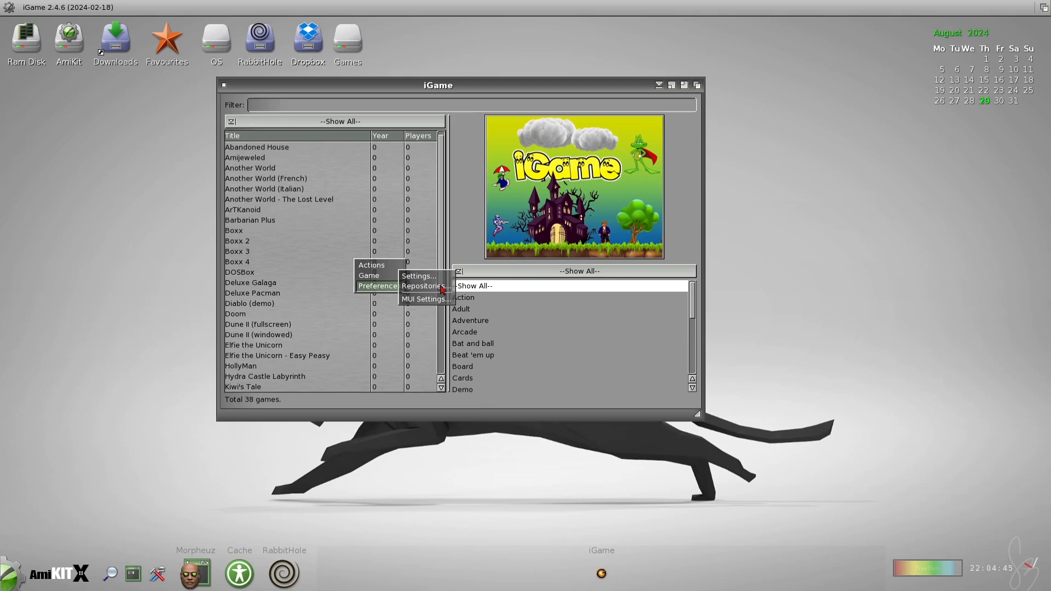
left_click(424, 286)
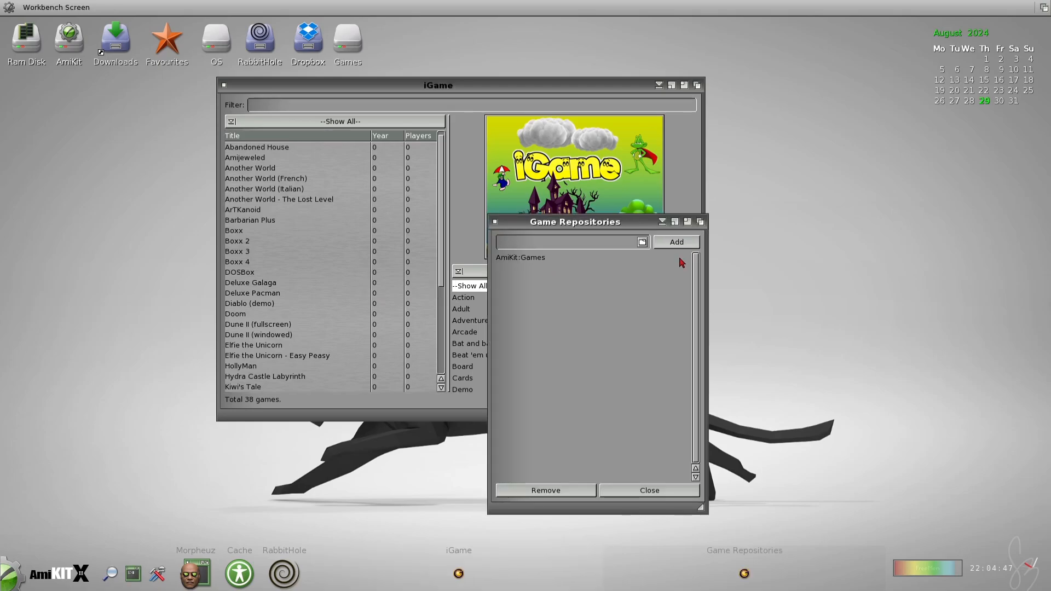
left_click(642, 242)
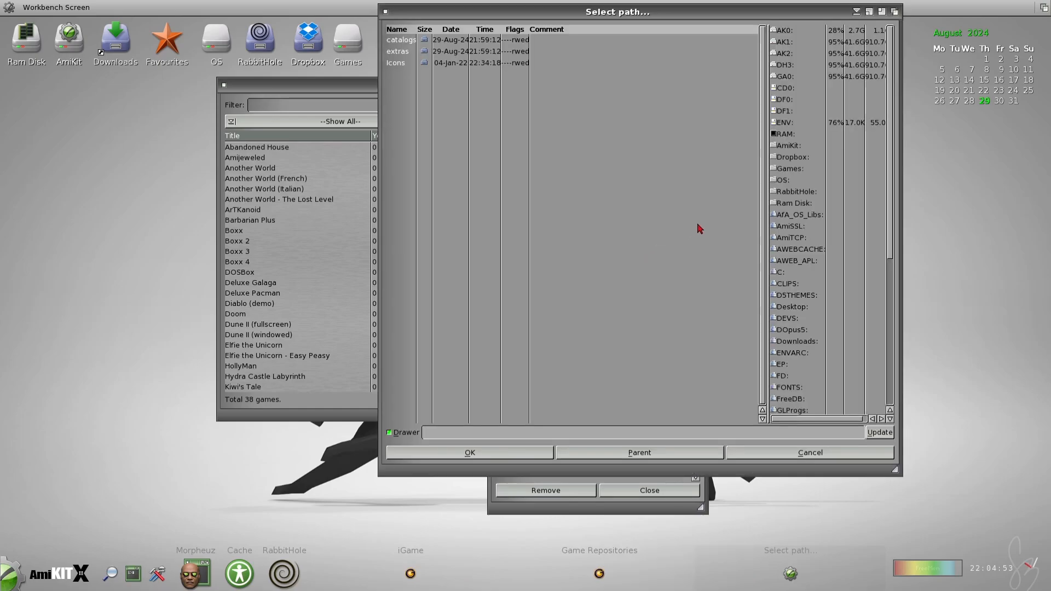
left_click(801, 81)
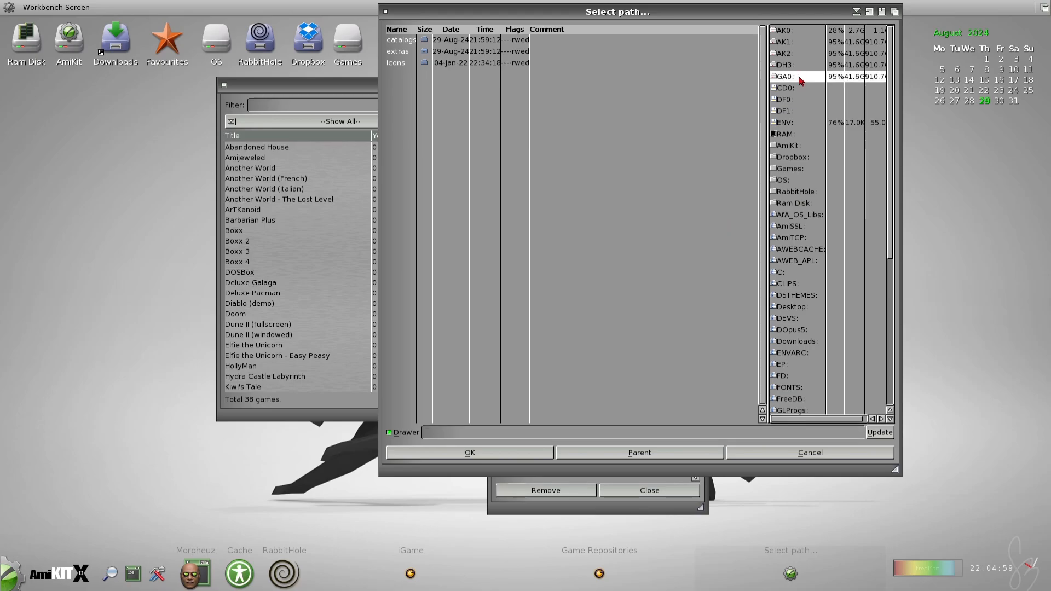
left_click(800, 80)
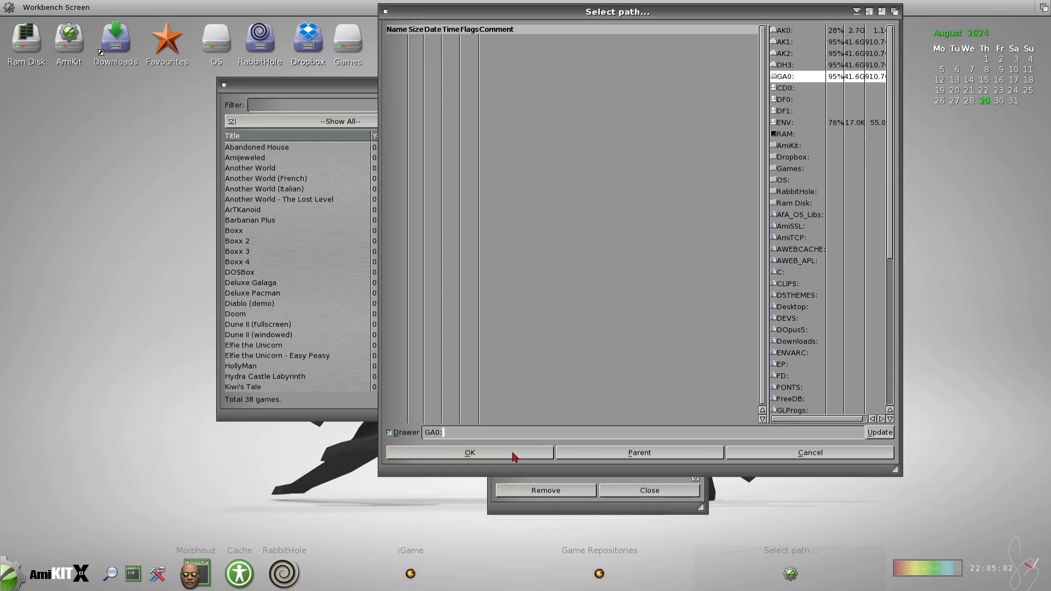
left_click(535, 456)
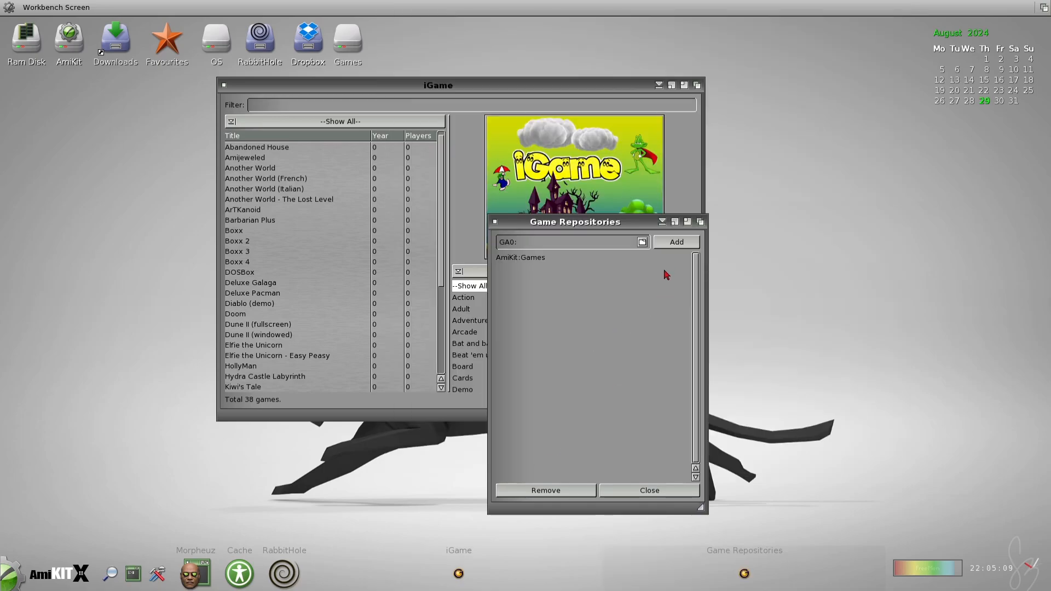
left_click(680, 243)
left_click(625, 494)
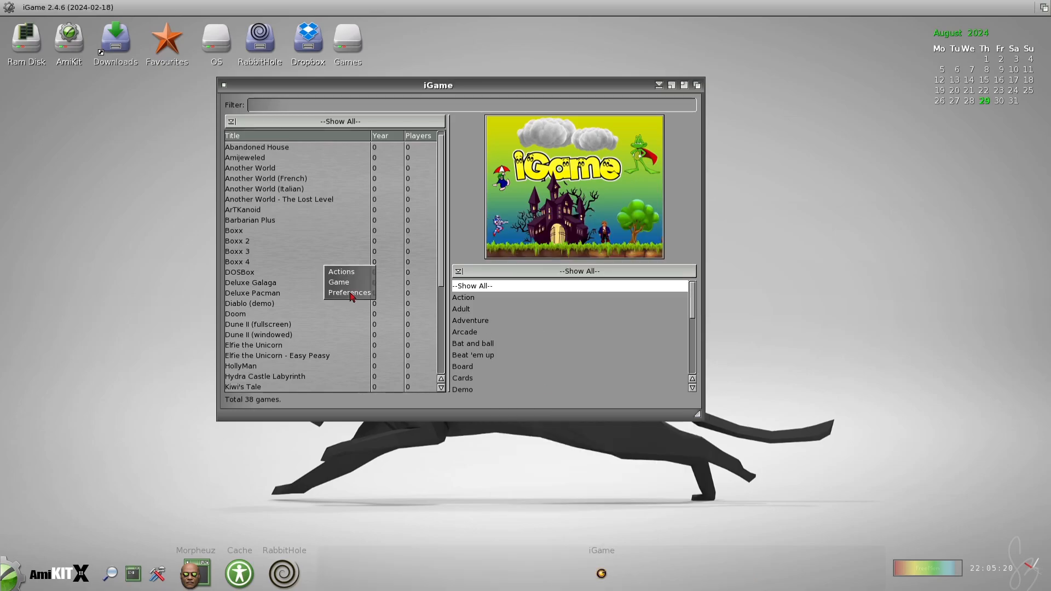
Step: Scan the repositories in iGame and launch the game 9Lives
mouse_move(353, 274)
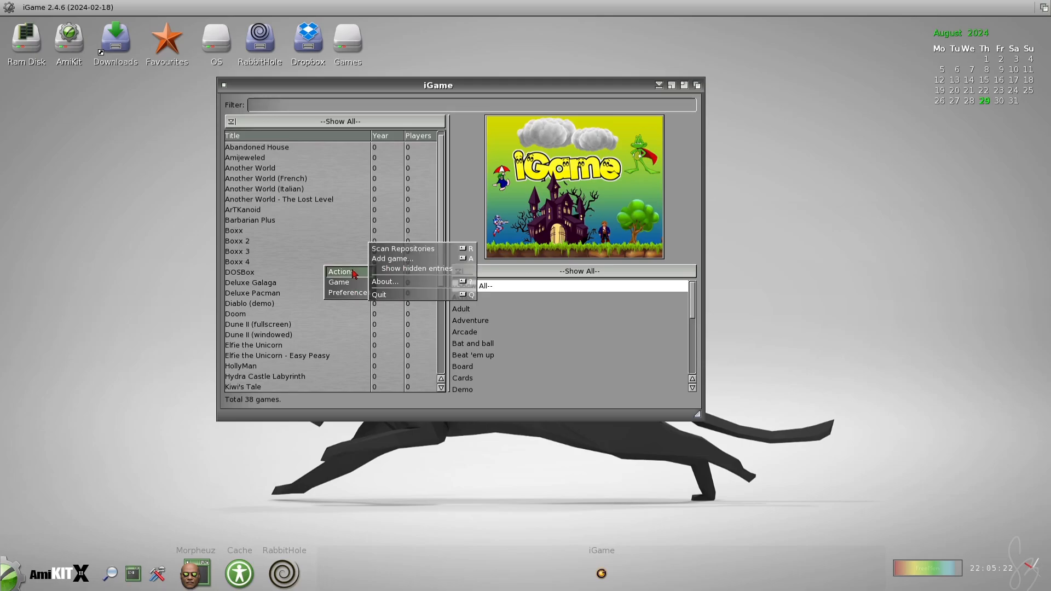
left_click(398, 251)
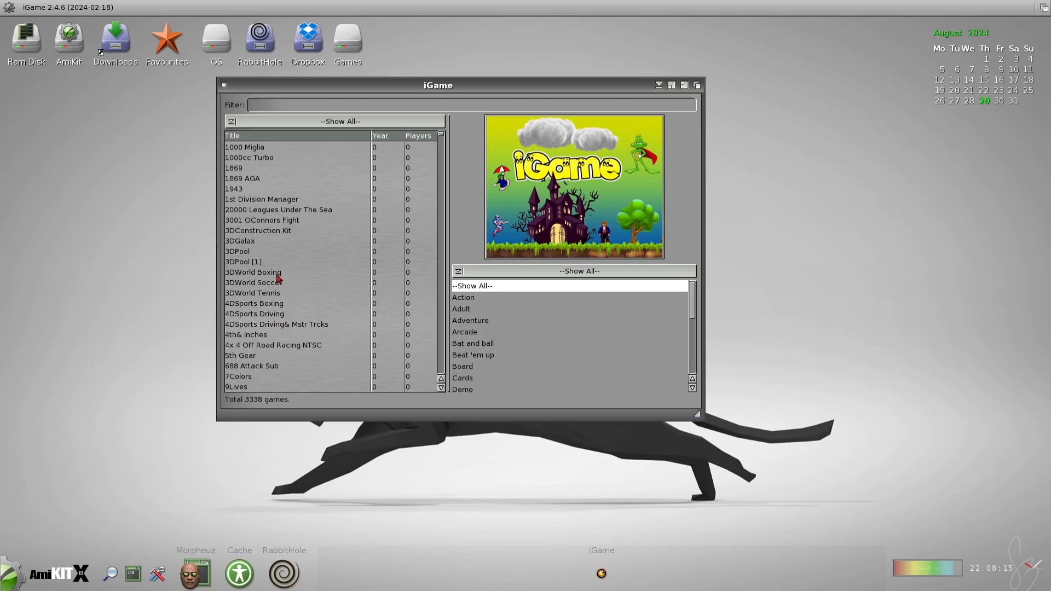
double_click(245, 387)
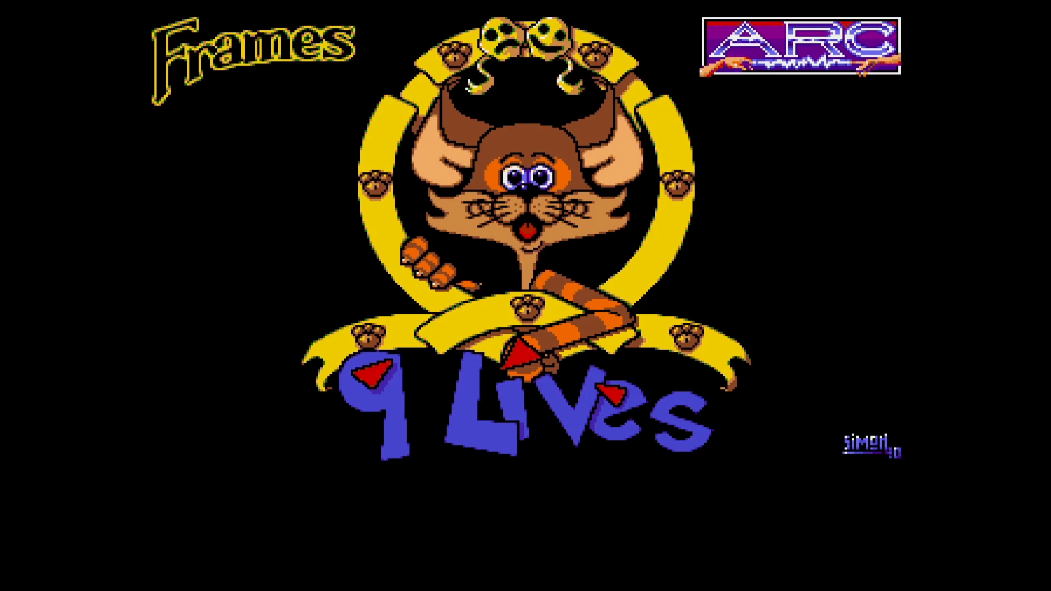
Step: Assign the Bluetooth LE XINPUT compatible input device to game port 2 in the WinUAE settings
key("F12")
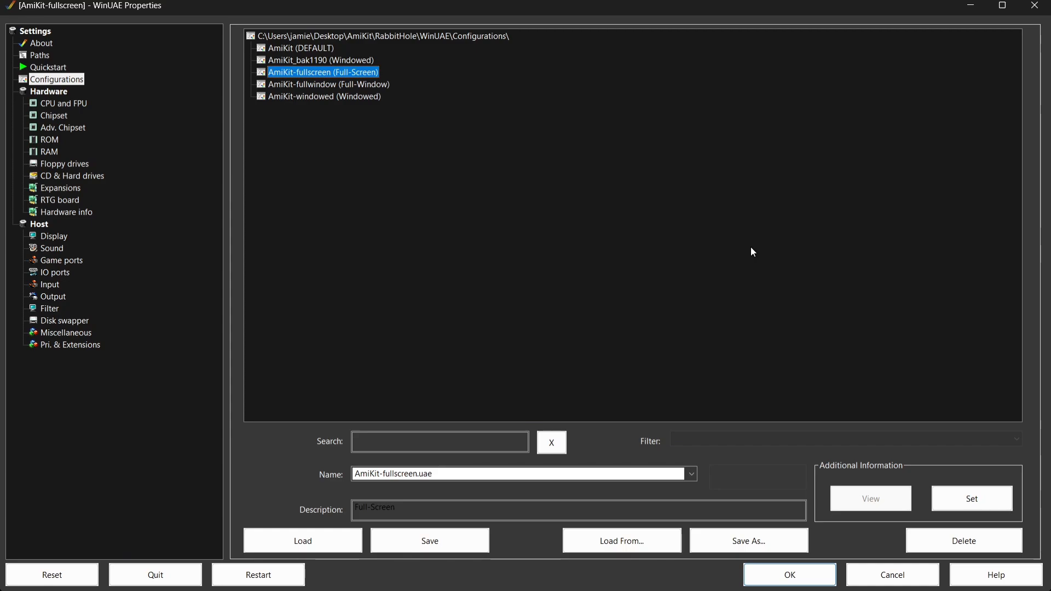
left_click(61, 260)
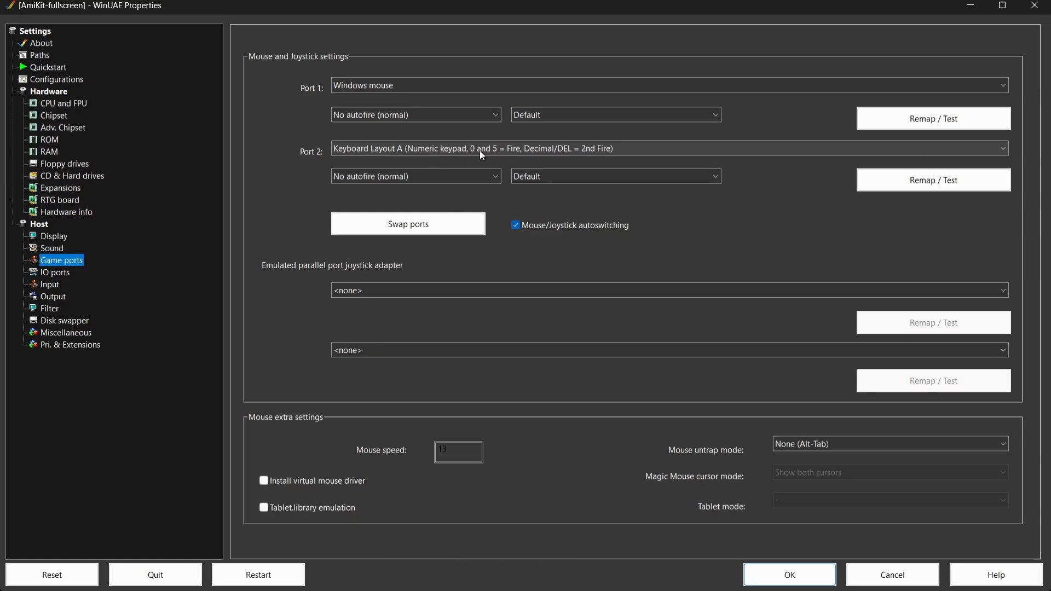
left_click(504, 154)
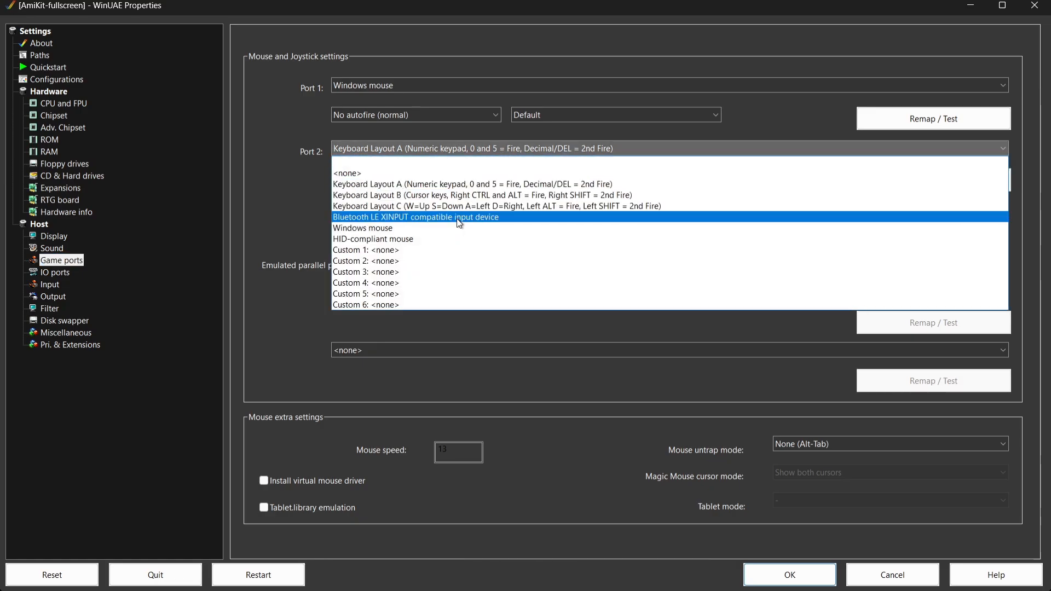
left_click(498, 218)
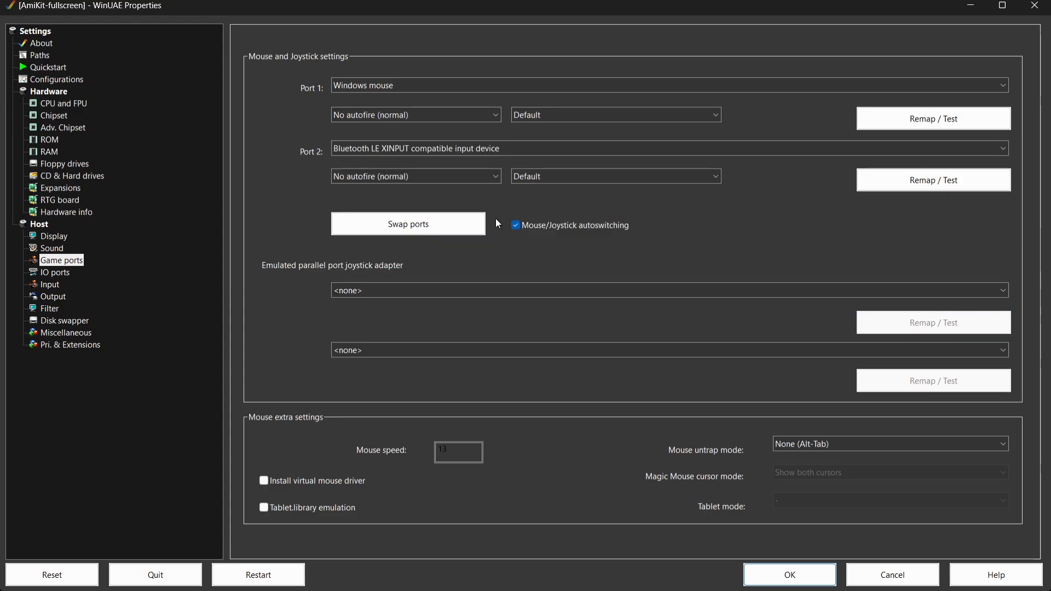
Step: Swap the devices of game ports 1 and 2 back and forth
left_click(432, 229)
left_click(431, 229)
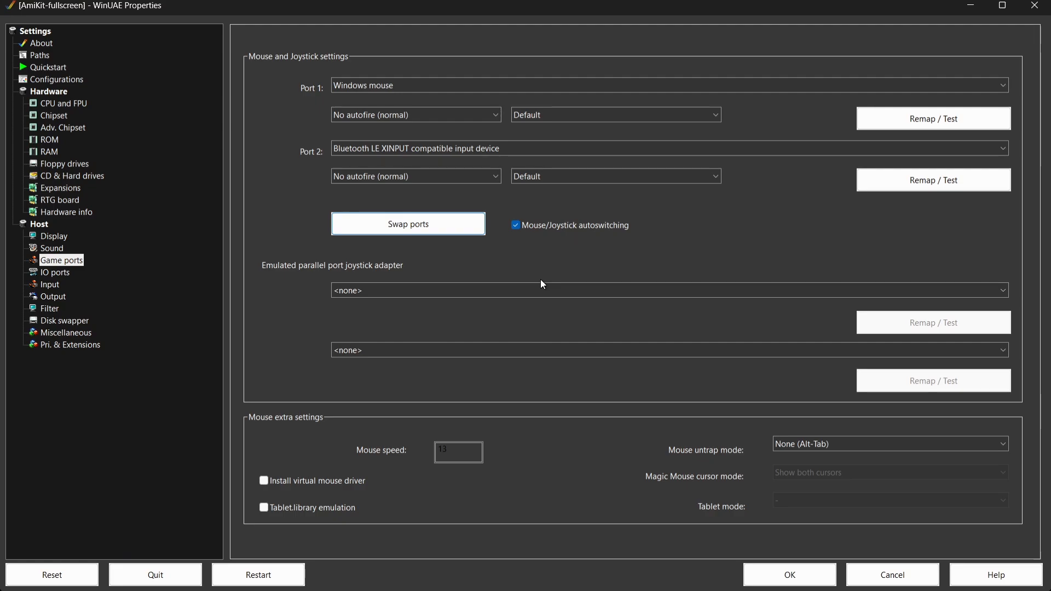
left_click(424, 228)
left_click(425, 228)
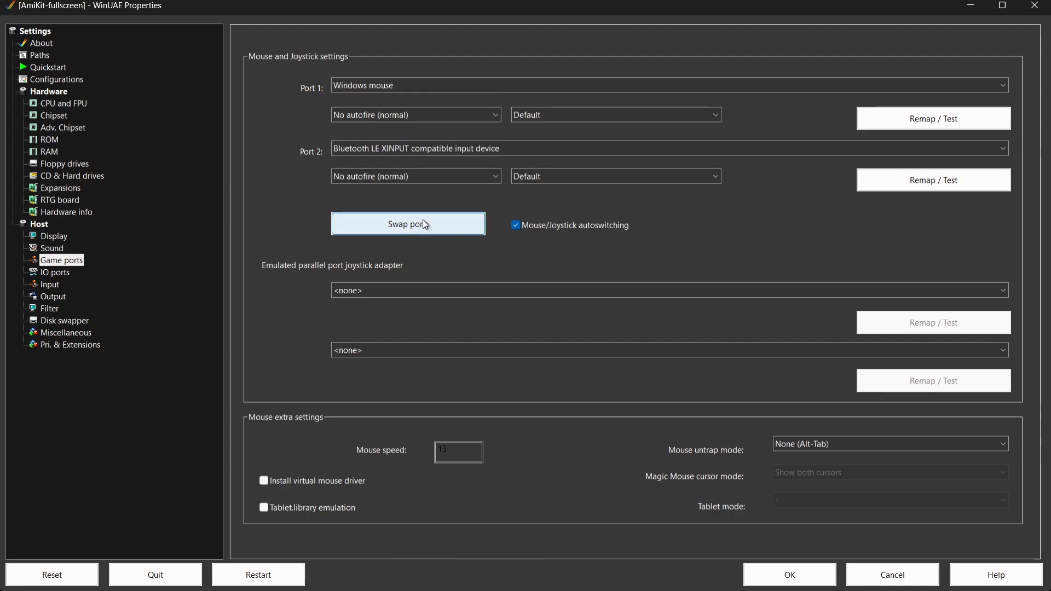
left_click(424, 222)
left_click(424, 225)
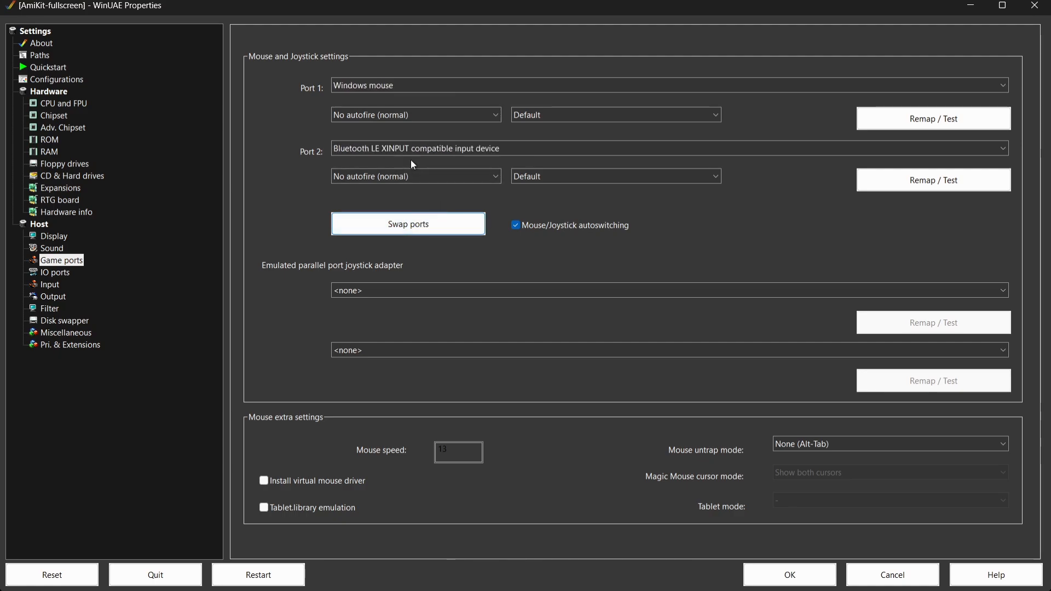
Step: Apply the game port settings and return to the running game
left_click(783, 576)
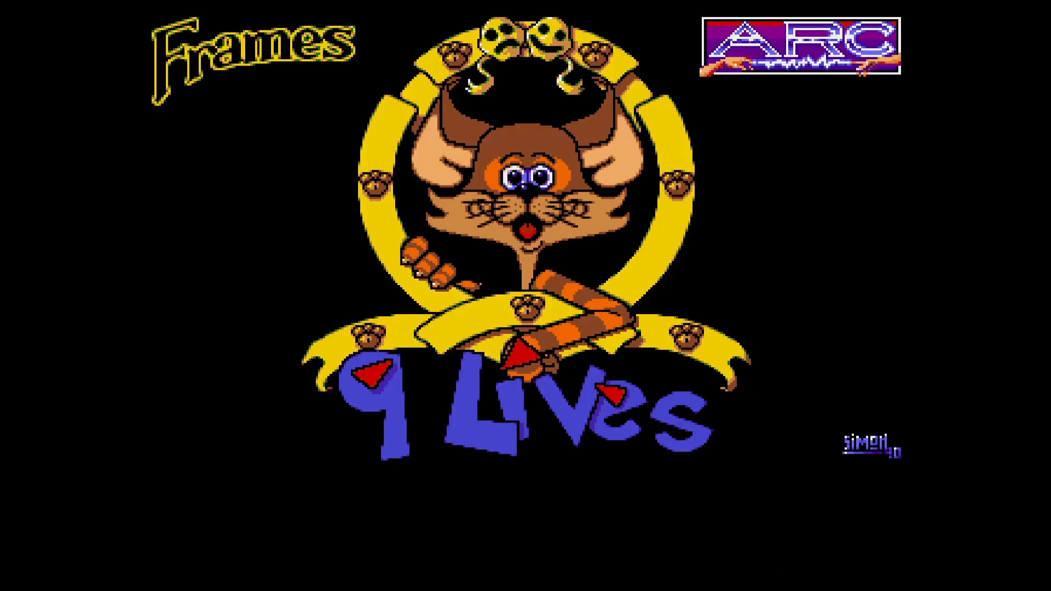
Step: Start 9 Lives and guide the cat through the level, running and jumping in both directions
key("Left")
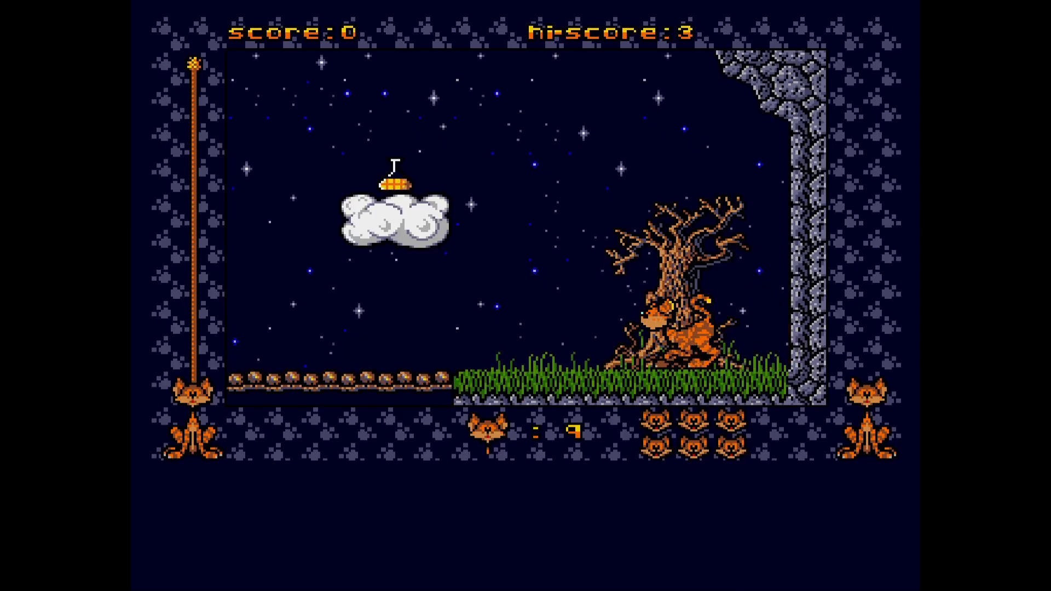
key("Up")
key("Left")
key("Up")
key("Left")
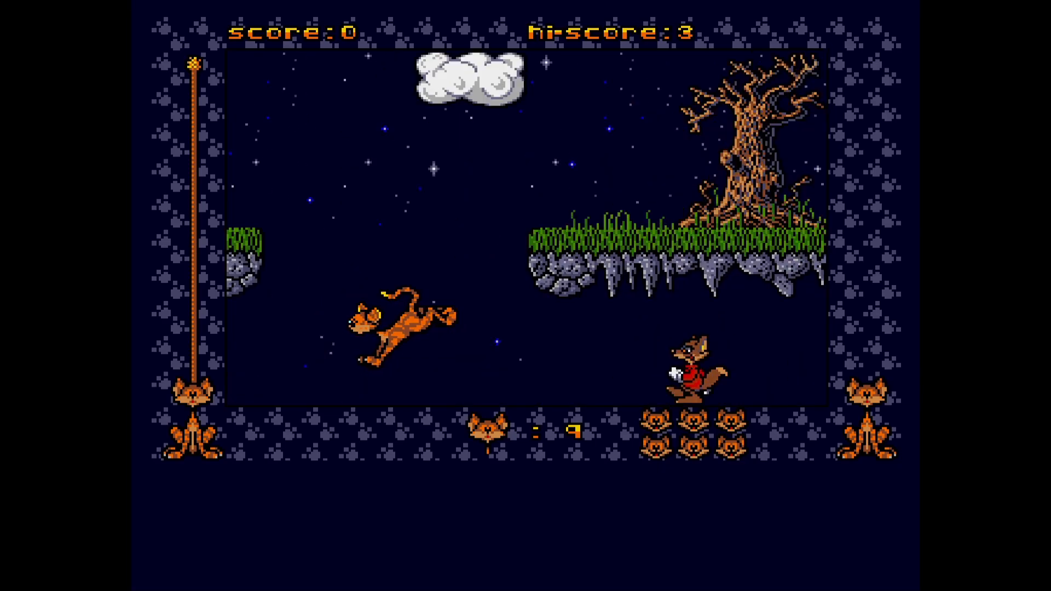
key("Right")
key("Up")
key("Right")
Step: Check the game port assignments in the WinUAE settings and return to the running game
key("F12")
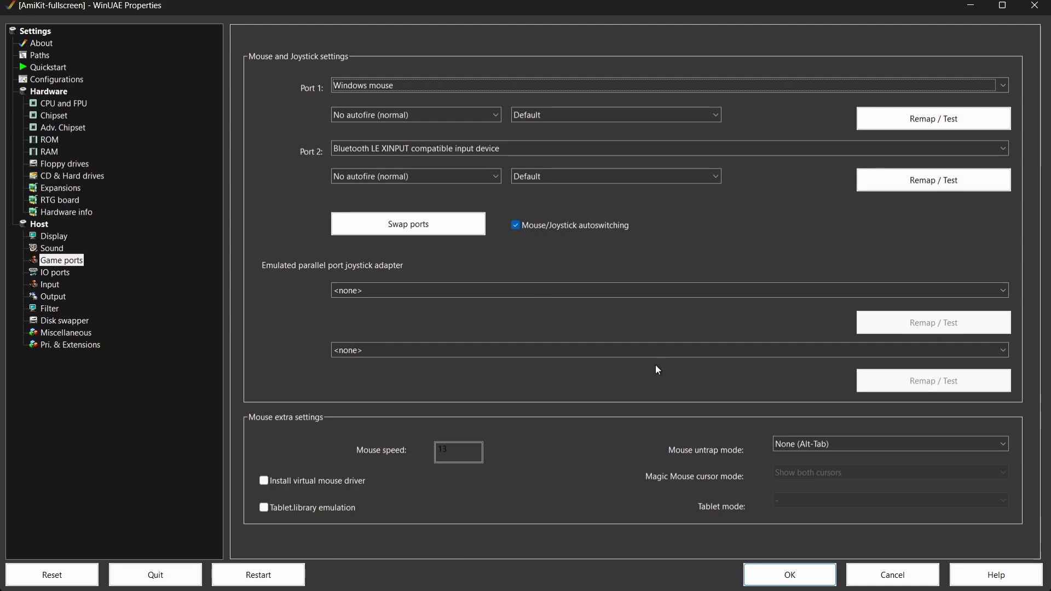
left_click(768, 576)
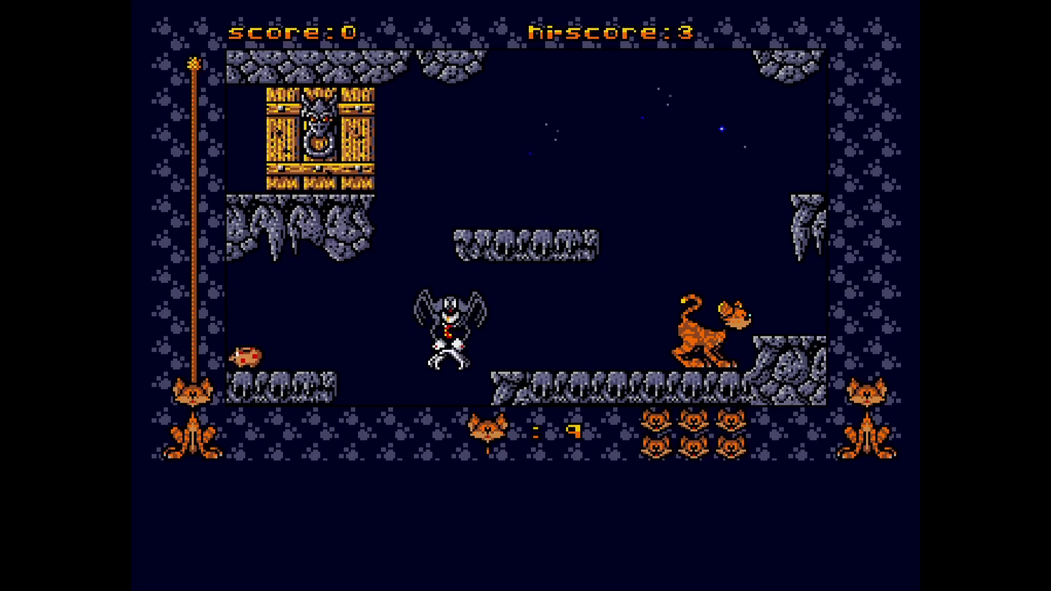
Step: Show the on-screen keyboard over the game and move the highlight along its function keys
key("Left")
key("Left")
key("Left")
key("Left")
key("Left")
key("Left")
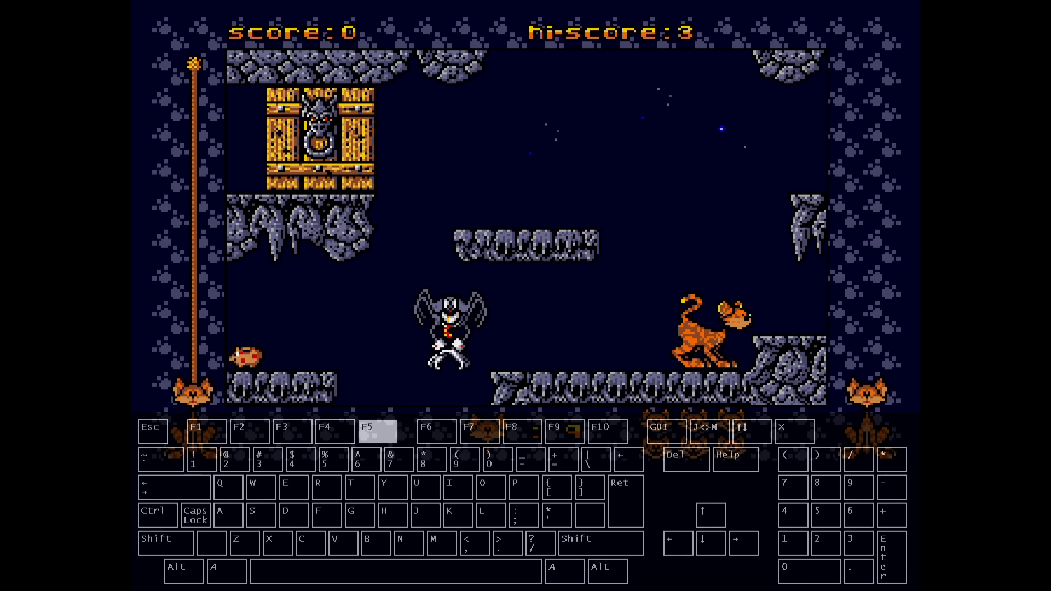
key("Left")
key("Left")
key("Left")
key("Left")
Step: Reset the emulated Amiga from the WinUAE settings to leave the game, and shut down AmiKit from its desktop
key("F12")
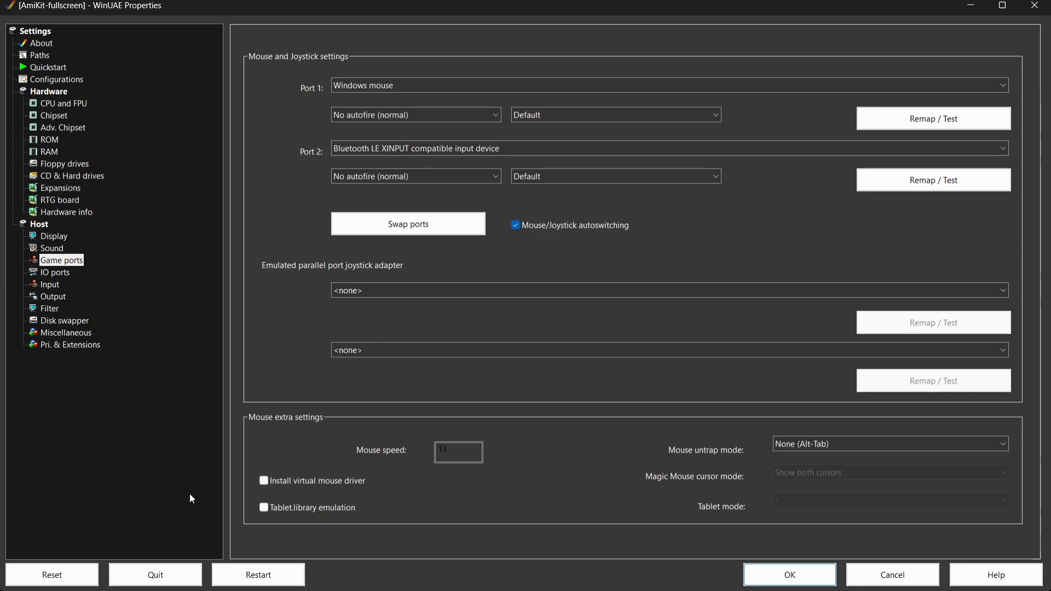
left_click(43, 577)
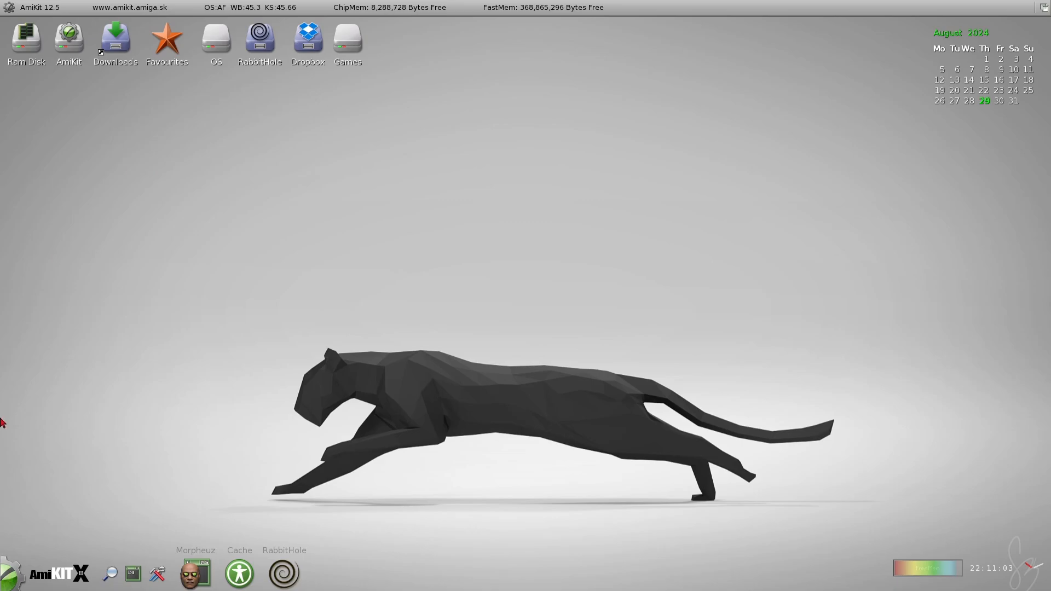
left_click(3, 583)
left_click(58, 536)
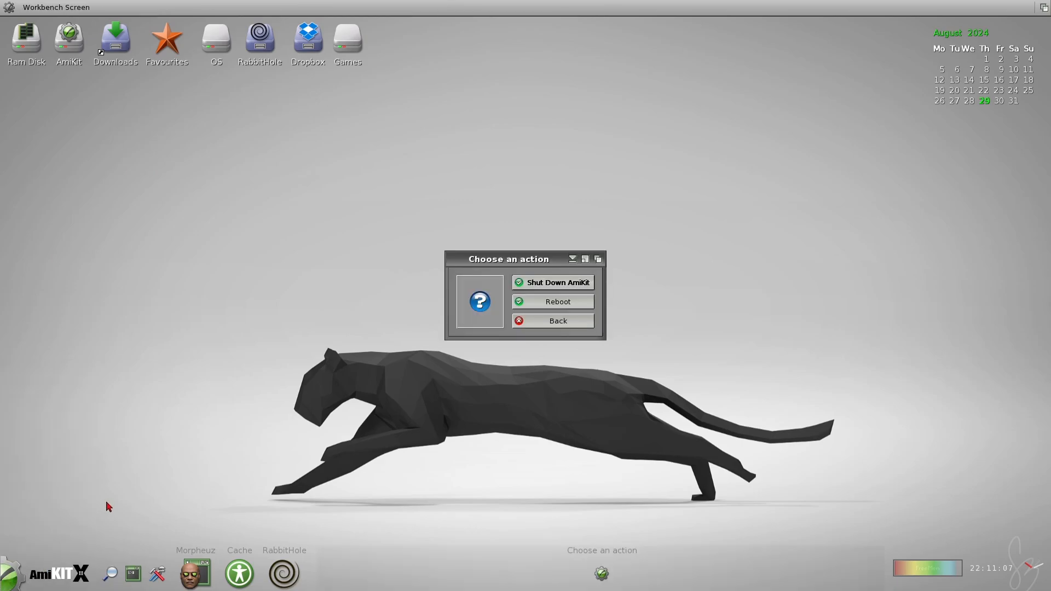
left_click(565, 286)
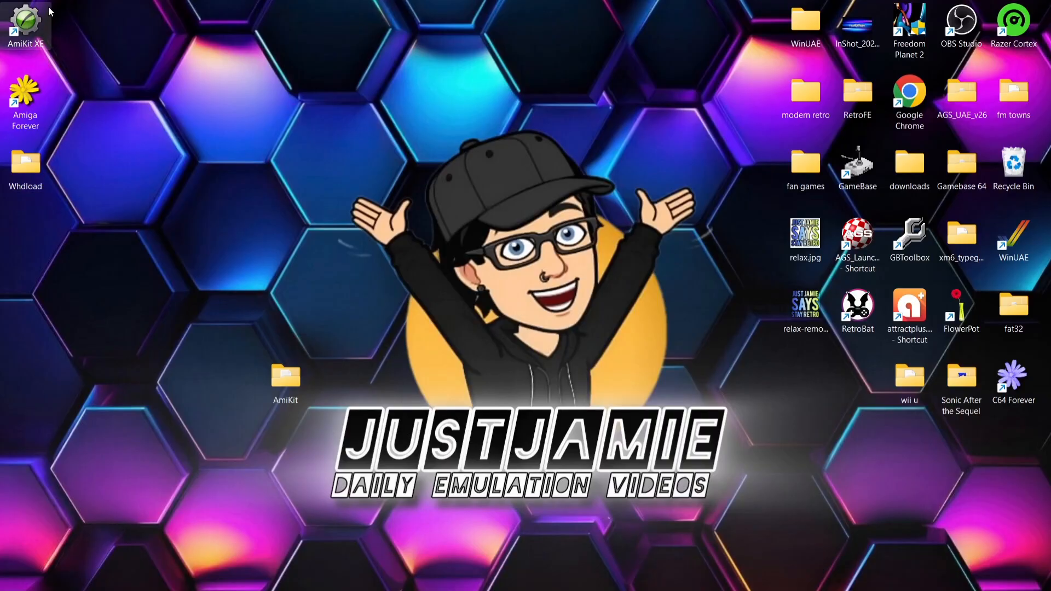
Step: Open the AmiKit XE shortcut's file location and go to the ROMs folder inside RabbitHole
right_click(31, 31)
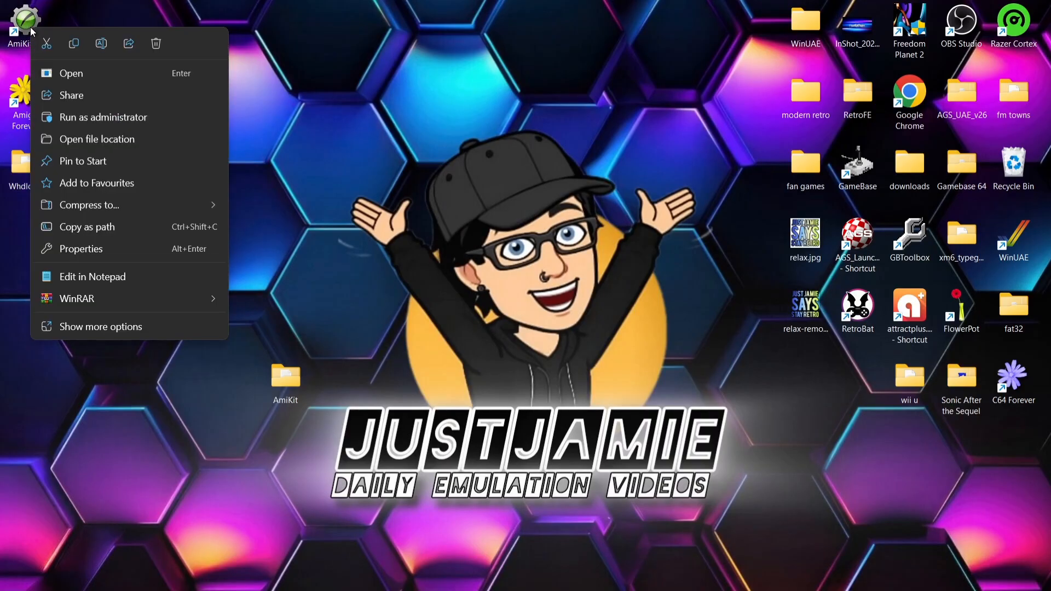
left_click(94, 140)
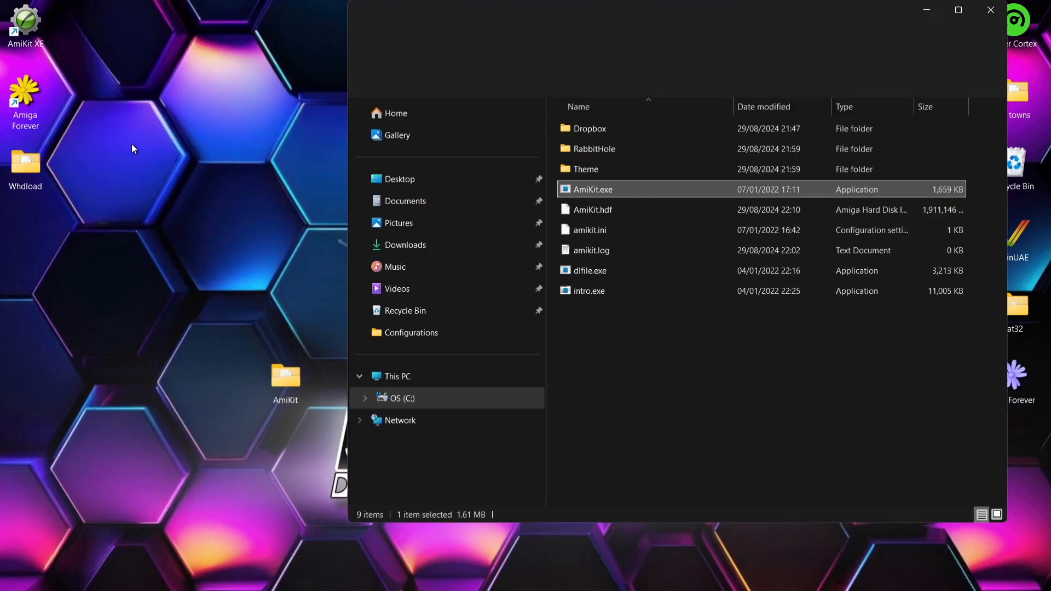
left_click(627, 149)
double_click(627, 149)
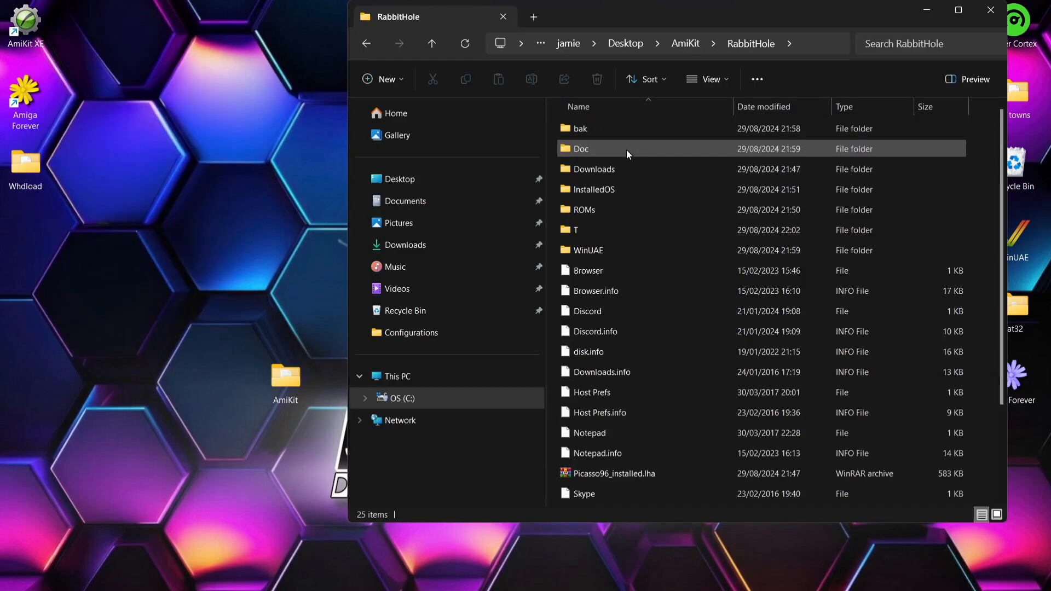
double_click(609, 209)
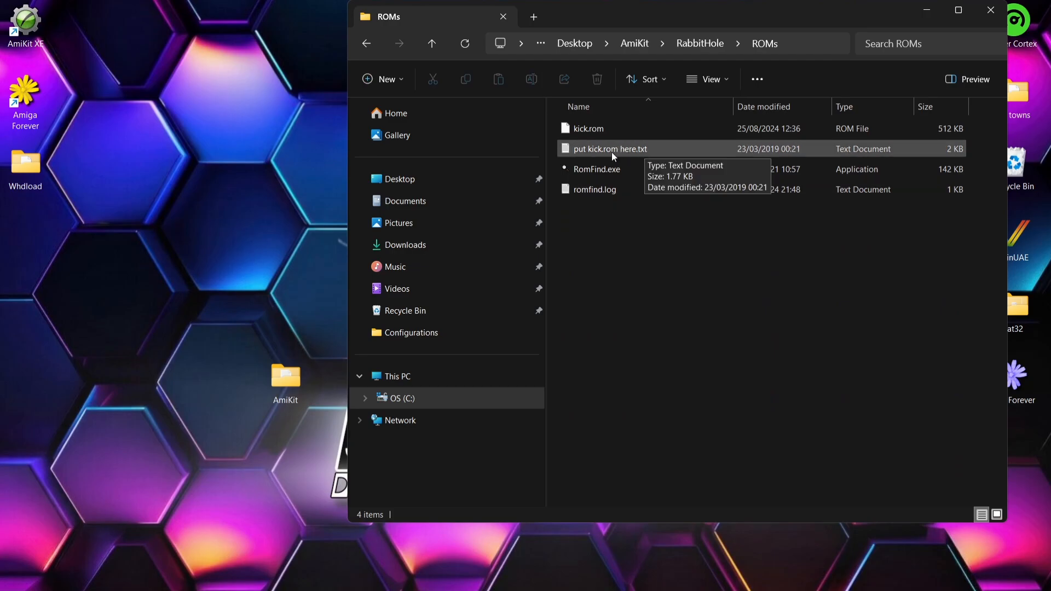
Step: Read the Kickstart and WHDLoad instructions in put kick.rom here.txt in a maximized window, and minimize it
double_click(646, 151)
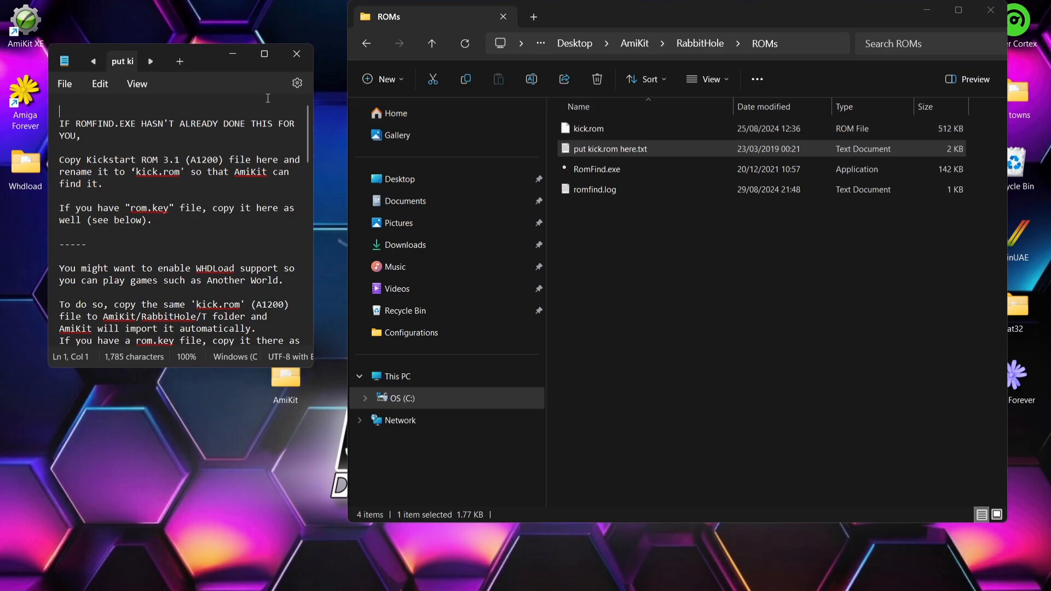
left_click(265, 61)
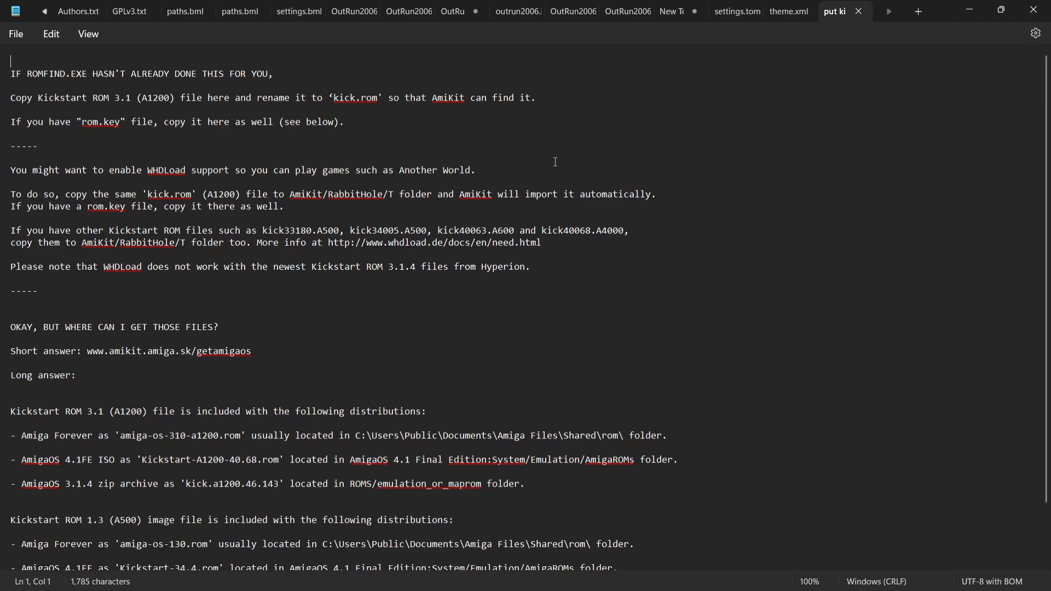
left_click(971, 9)
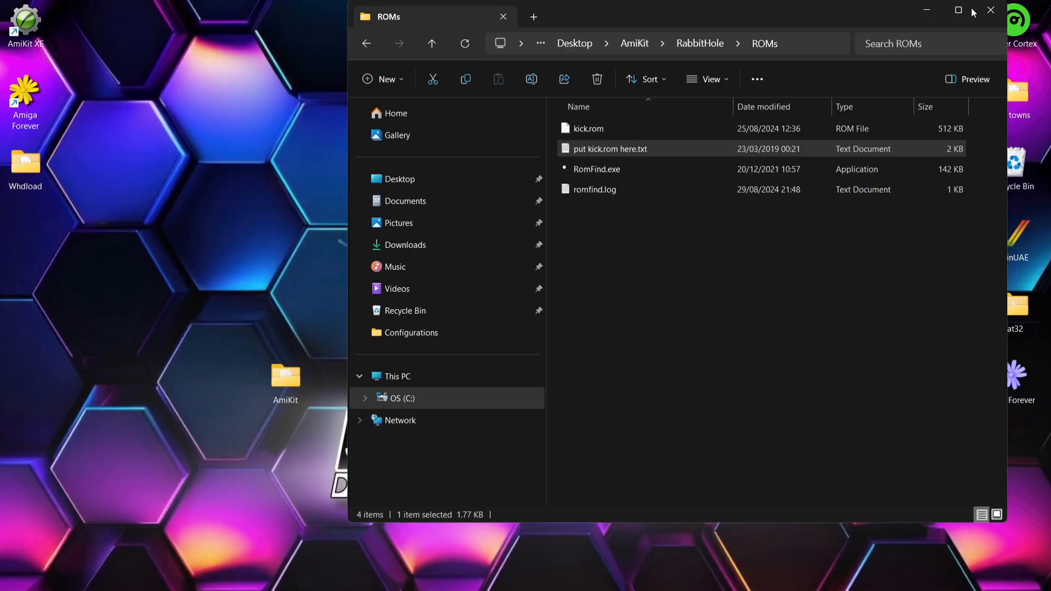
Step: Copy kick.rom from the ROMs folder into the T folder inside RabbitHole to enable WHDLoad support
left_click(593, 127)
right_click(592, 127)
left_click(635, 148)
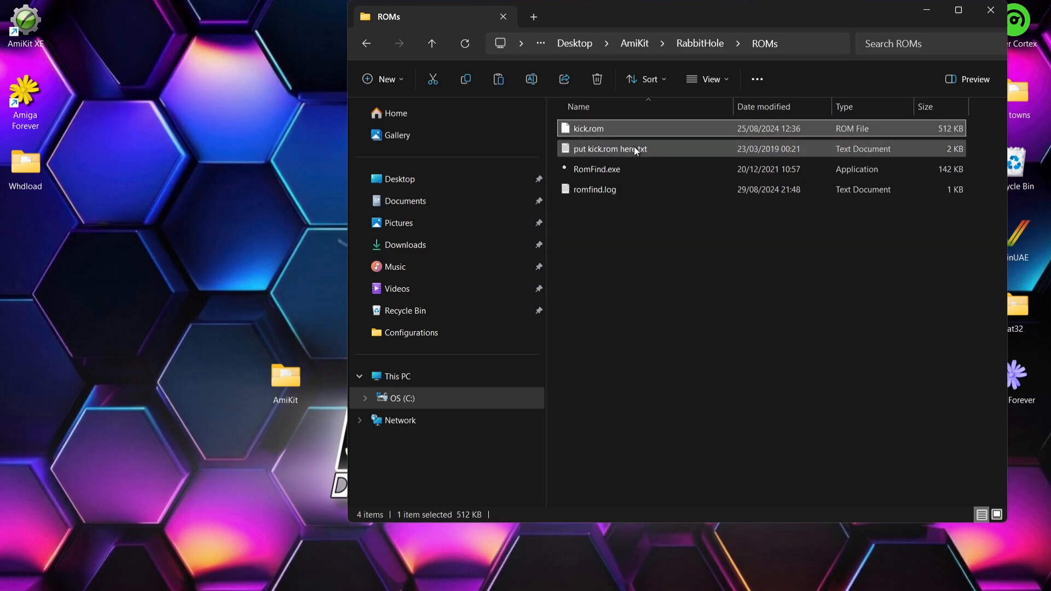
left_click(369, 45)
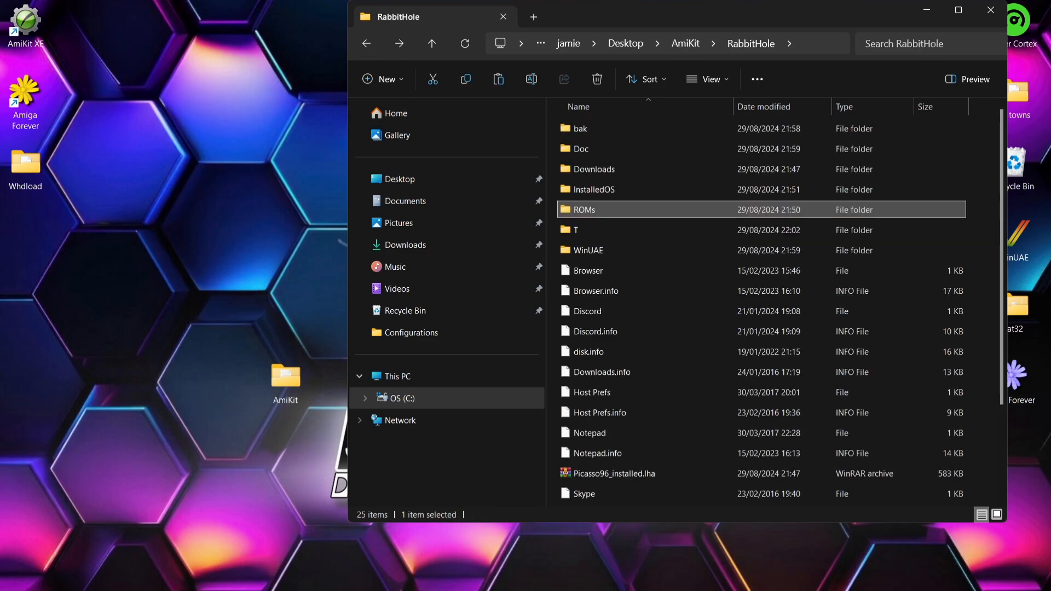
left_click(680, 580)
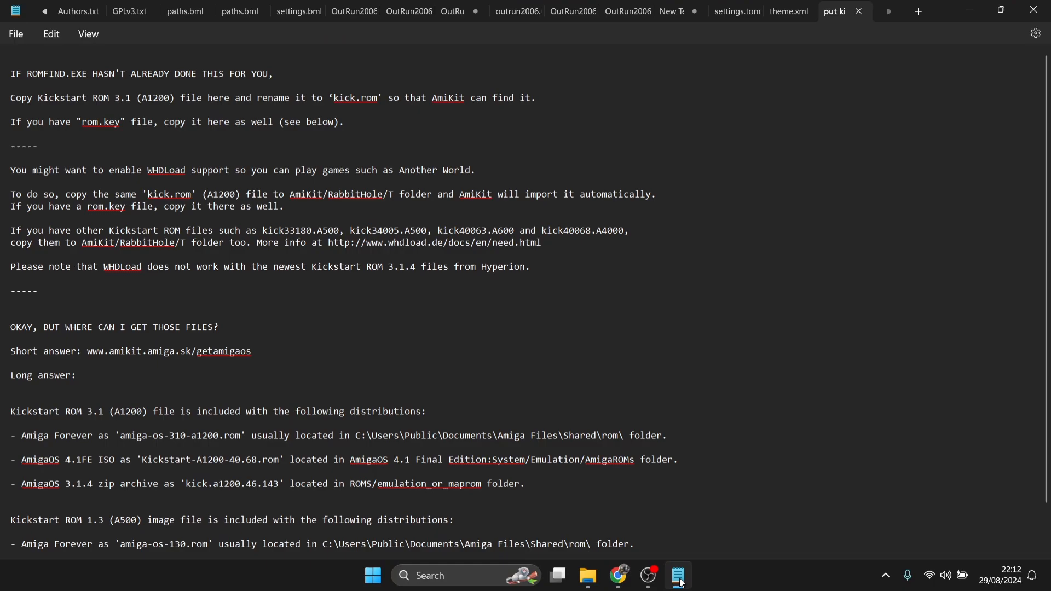
left_click(681, 583)
double_click(642, 233)
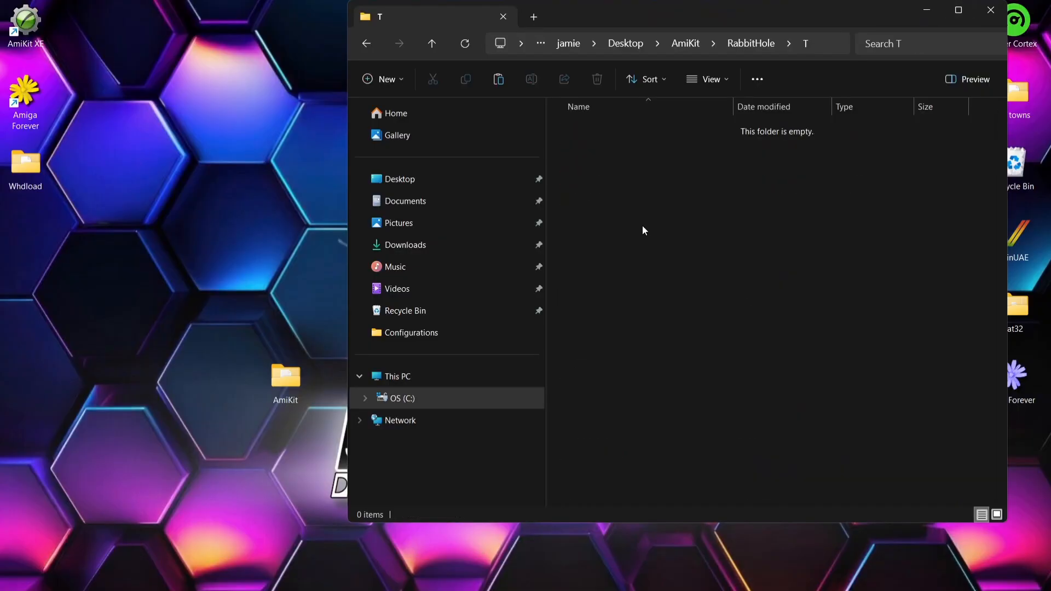
right_click(645, 222)
left_click(658, 237)
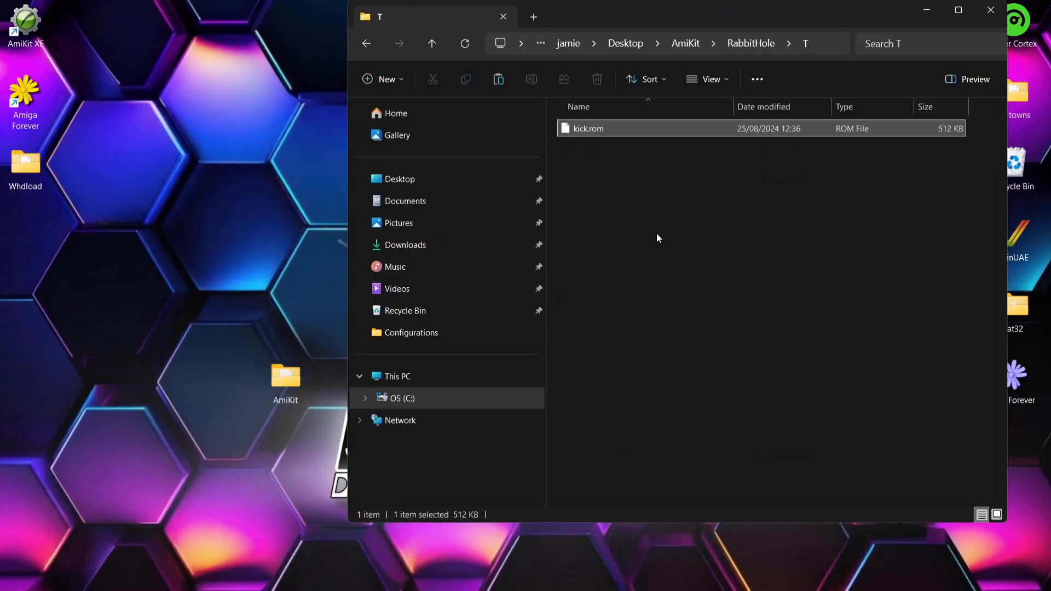
Step: Reread the notes on additional Kickstart ROM files, minimize them and close the AmiKit folder window
left_click(679, 575)
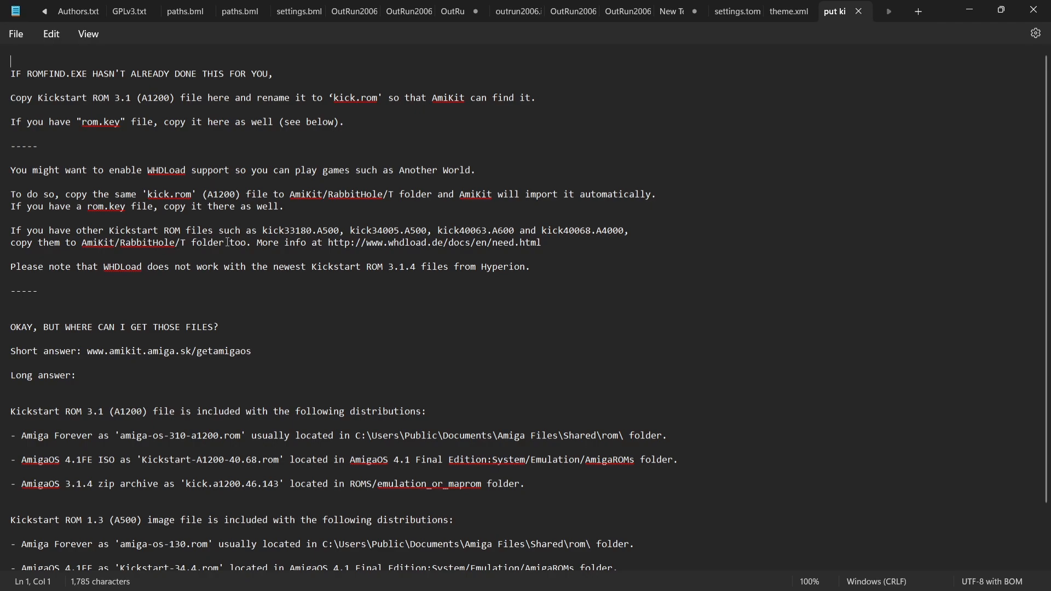
left_click(969, 10)
left_click(994, 16)
left_click(625, 279)
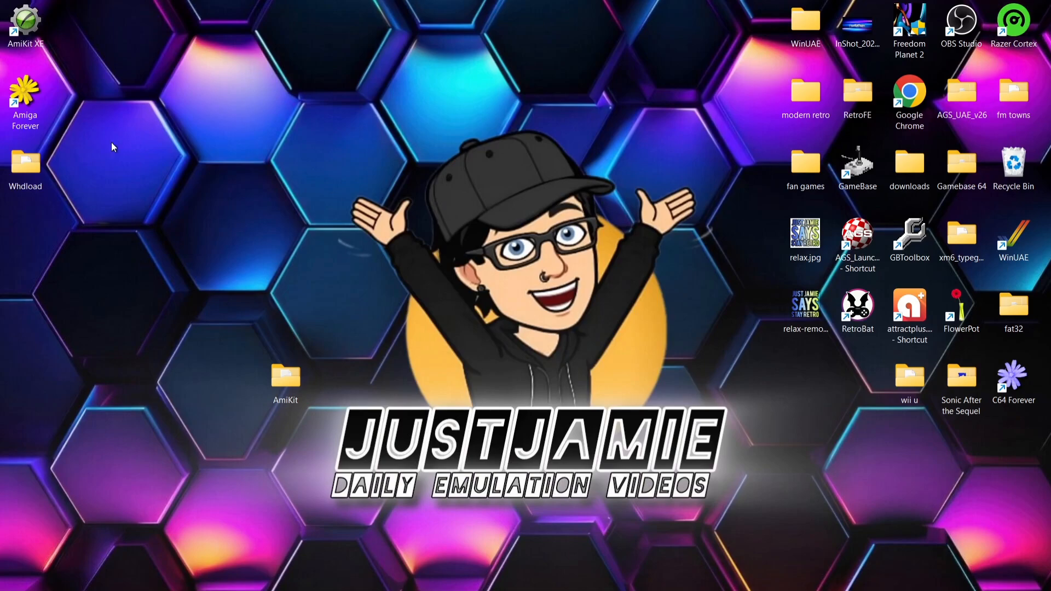
Step: Open Shared\rom in Amiga Files from the Amiga Forever shortcut's location and look through the ROM files
right_click(27, 105)
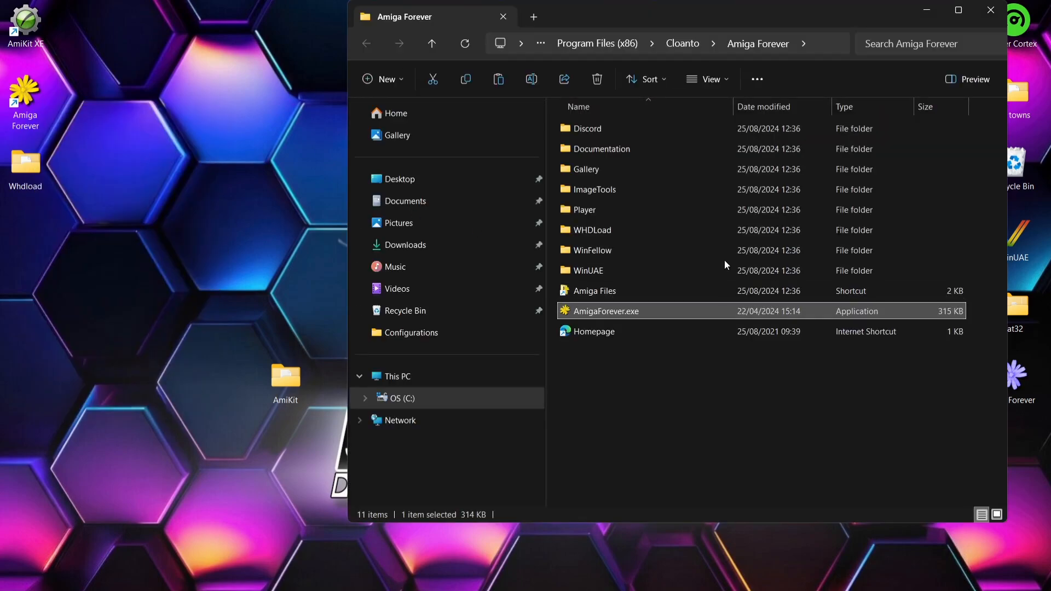
left_click(610, 294)
double_click(609, 291)
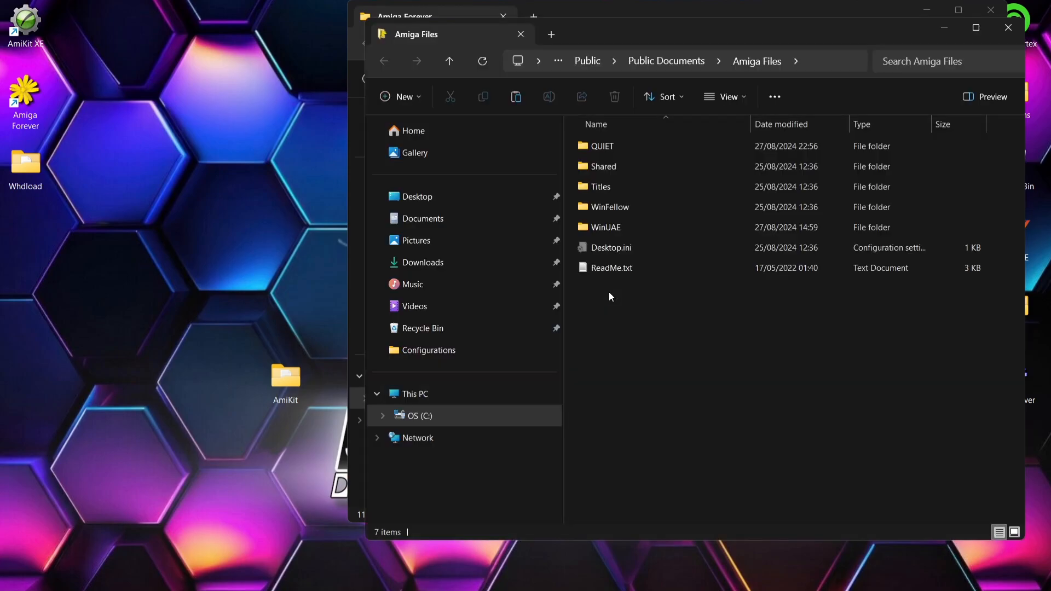
double_click(636, 171)
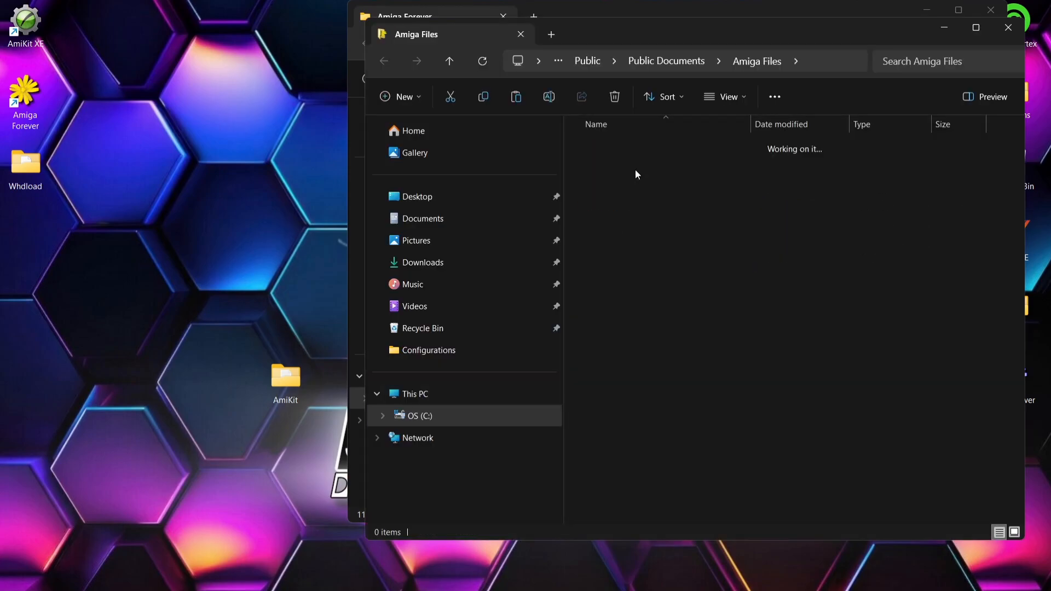
double_click(621, 229)
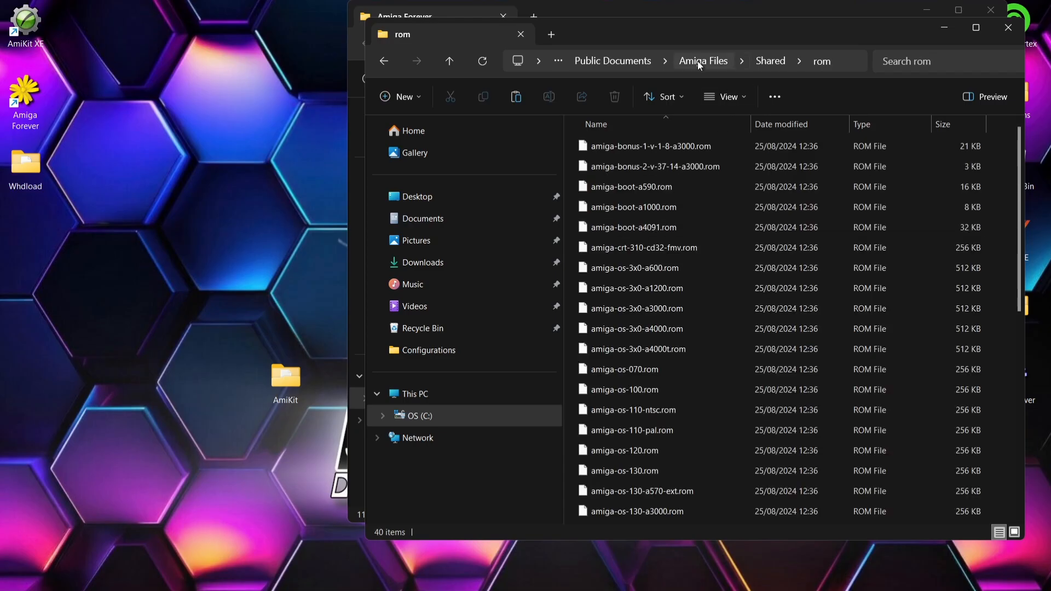
double_click(704, 32)
scroll(1042, 198, "down", 1)
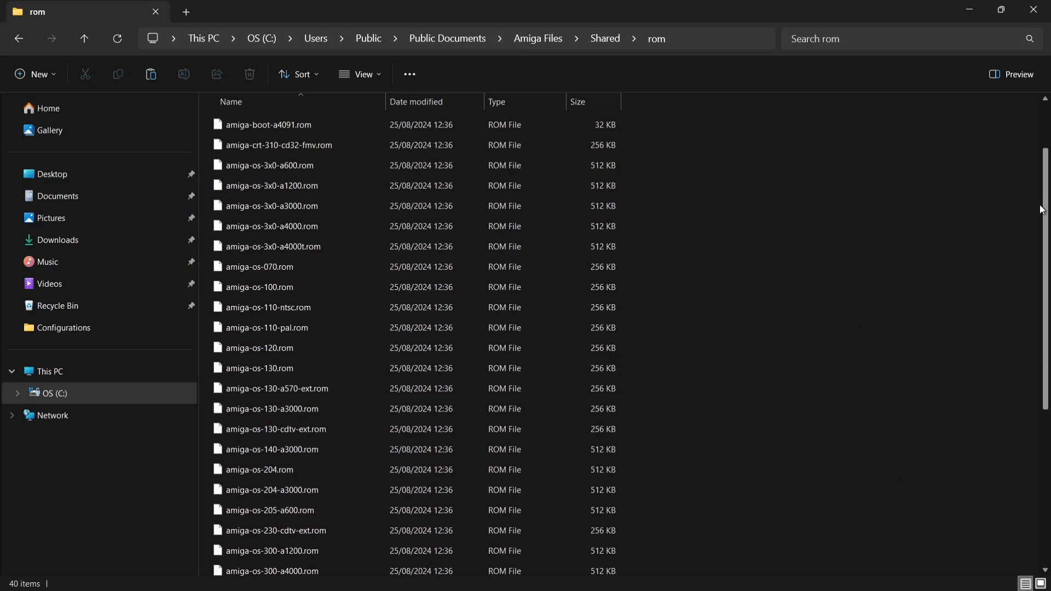
scroll(1042, 198, "down", 5)
left_click_drag(1050, 391, 1045, 192)
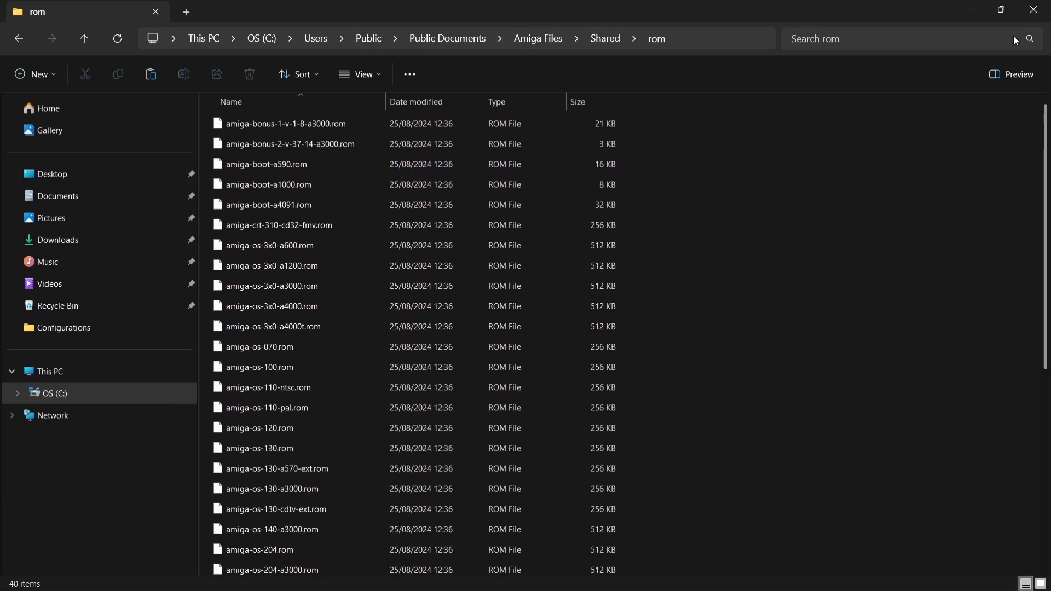
Step: Open the adf folder inside Shared and look through the Amiga OS floppy disk images
left_click(13, 37)
double_click(253, 125)
scroll(1048, 314, "down", 2)
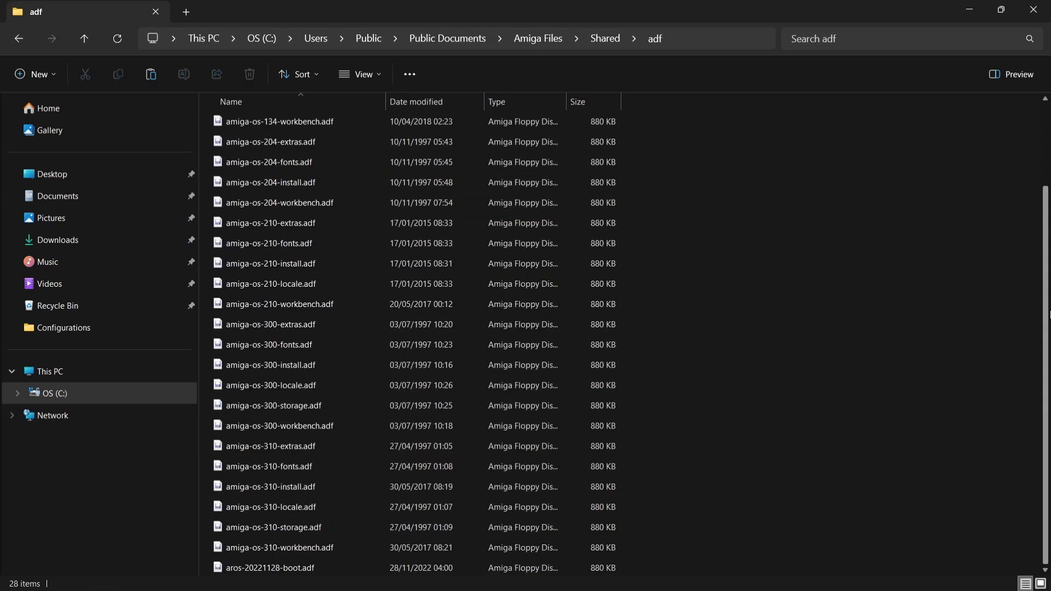
scroll(1049, 315, "up", 2)
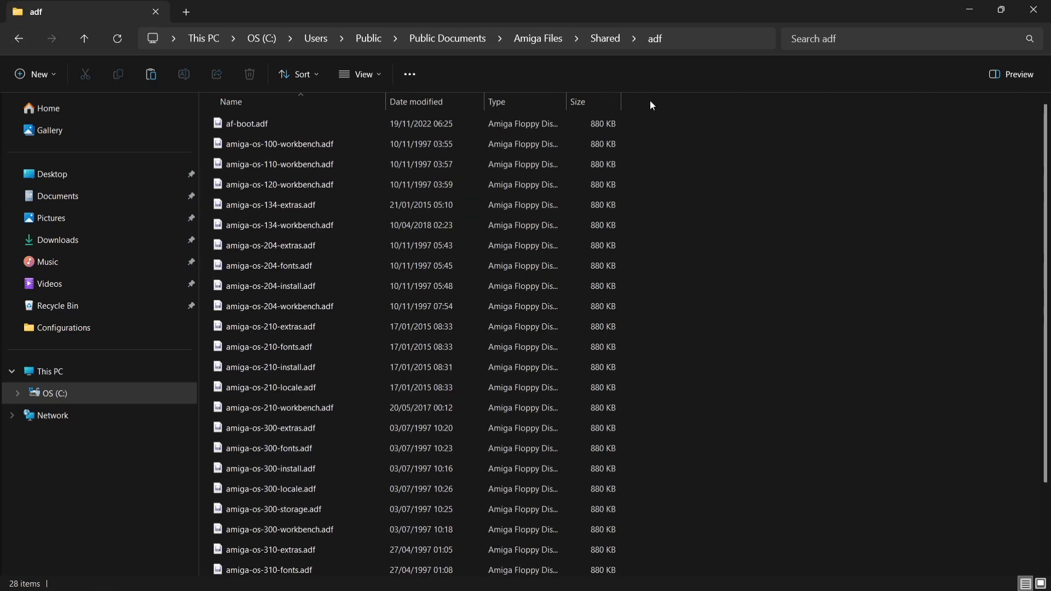
scroll(1048, 209, "down", 1)
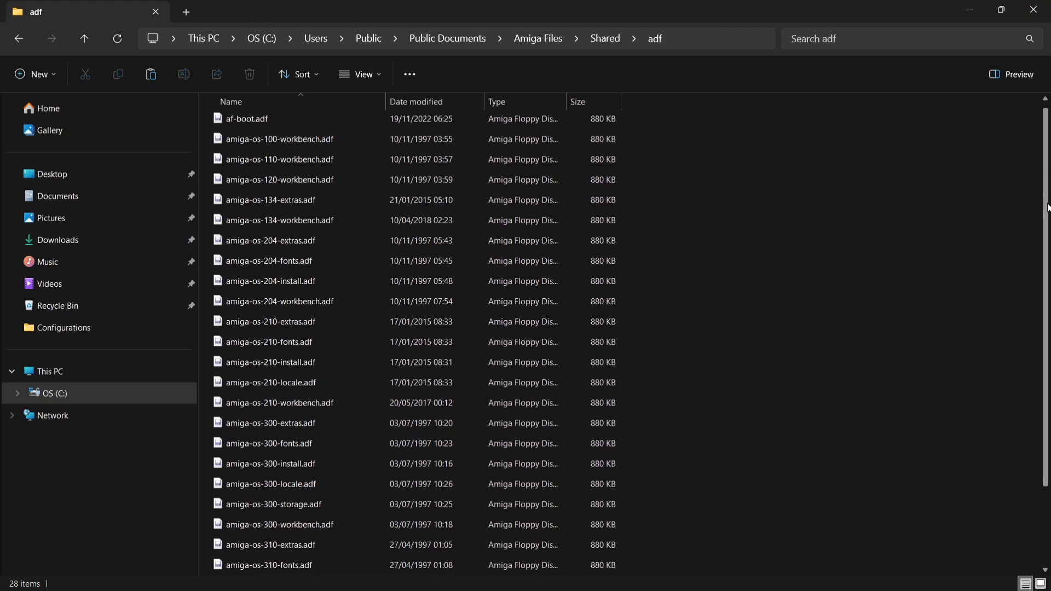
left_click_drag(1048, 209, 1033, 362)
Step: Close both Amiga Forever folder windows and place the AmiKit folder directly below Whdload on the desktop
left_click(1033, 9)
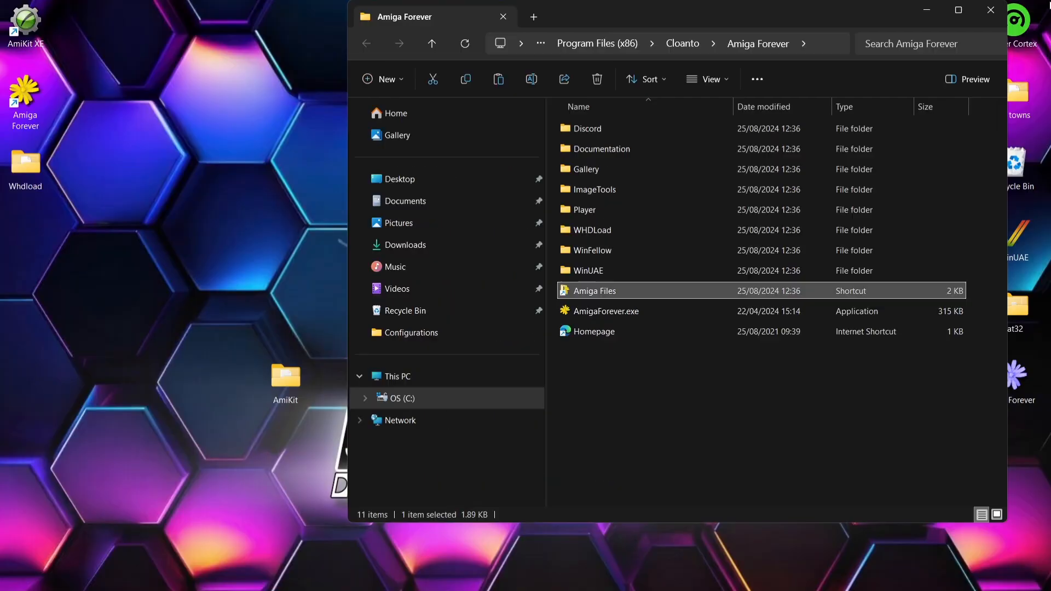
left_click(992, 11)
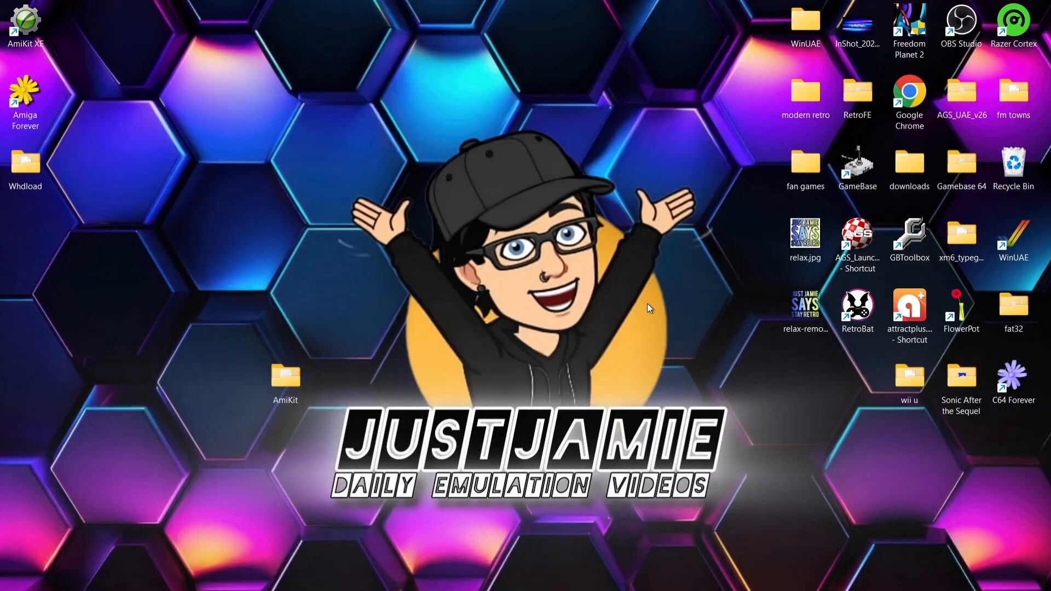
left_click_drag(295, 378, 27, 243)
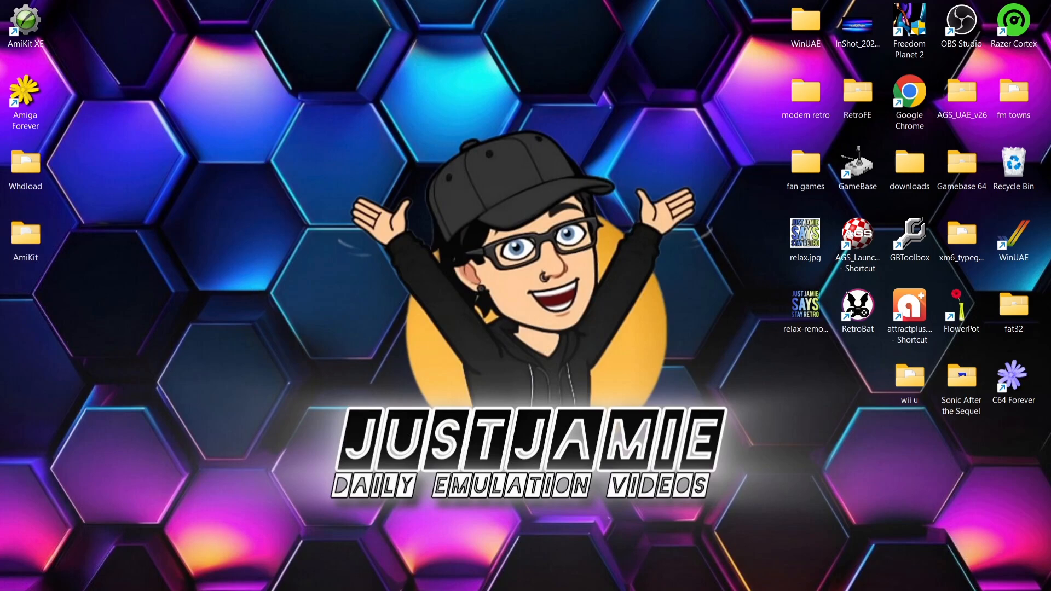